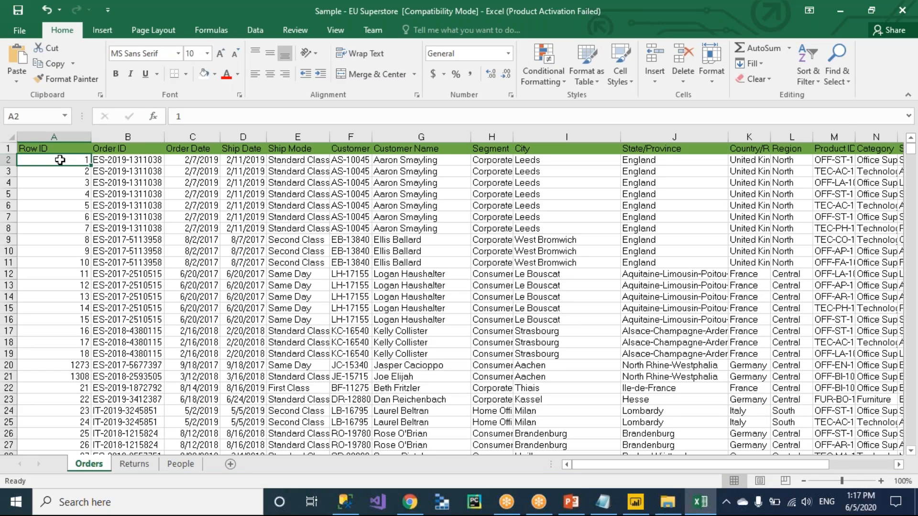
Switch to Power BI Desktop and look over the common data sources and the full Get Data connector list
key(alt+Tab)
key(alt+Tab)
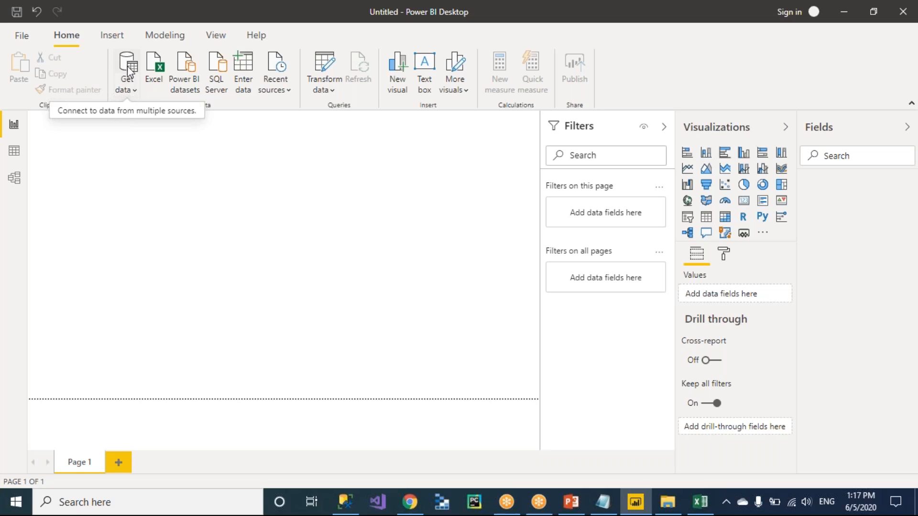
click(135, 91)
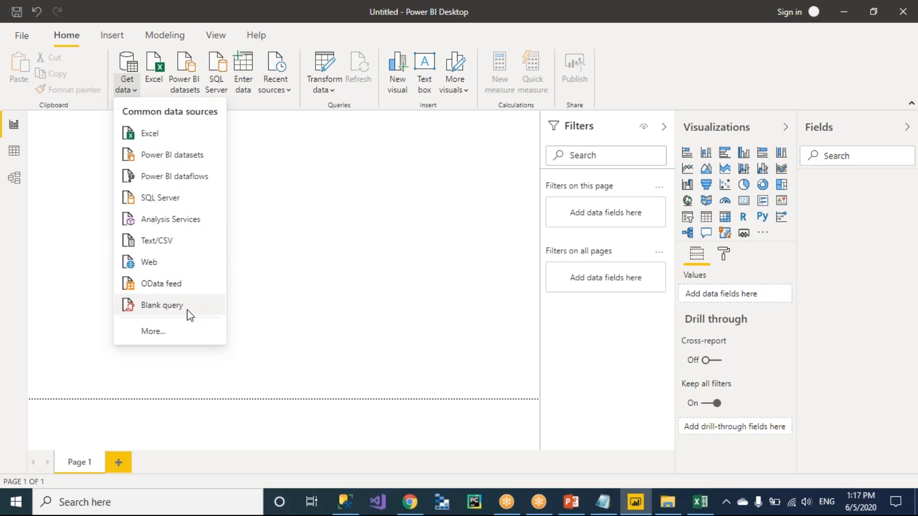
click(72, 187)
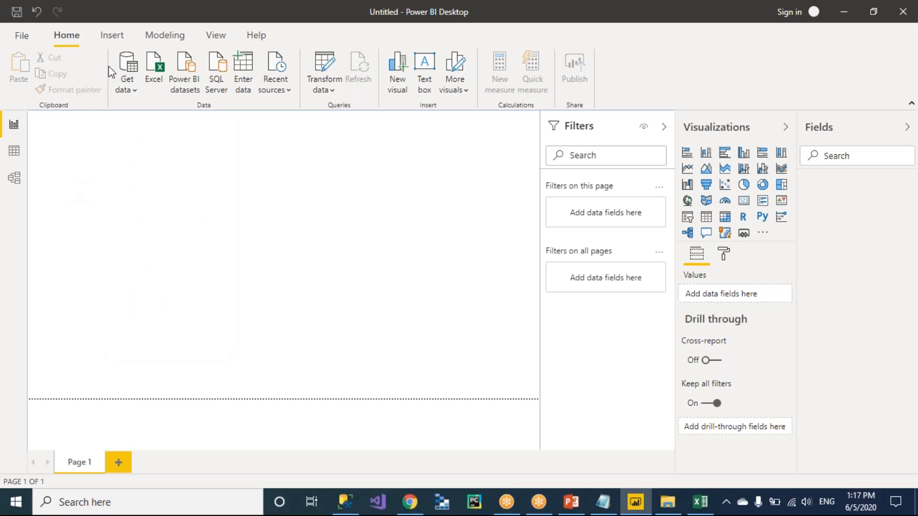
click(133, 91)
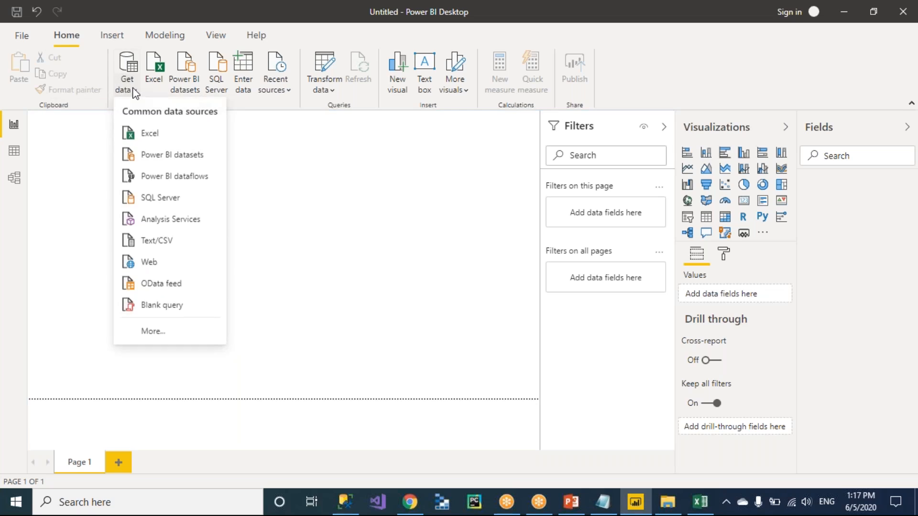
click(72, 211)
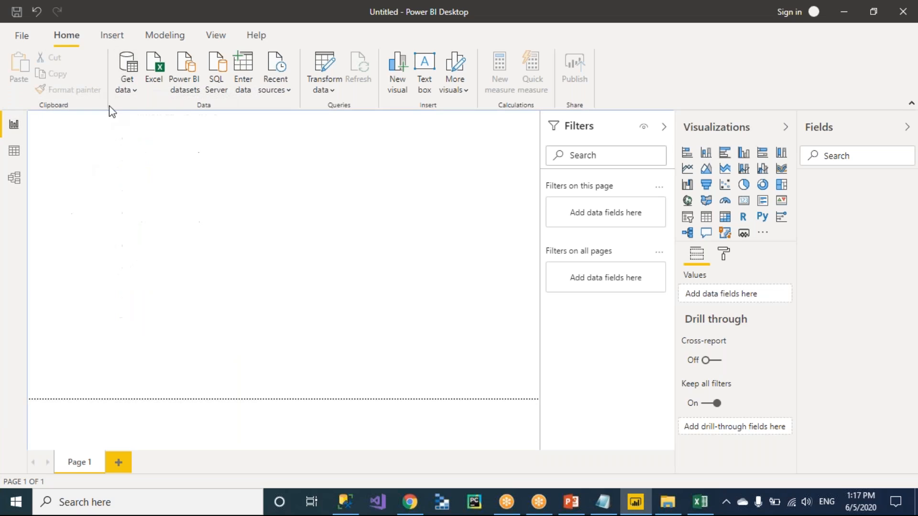
click(128, 67)
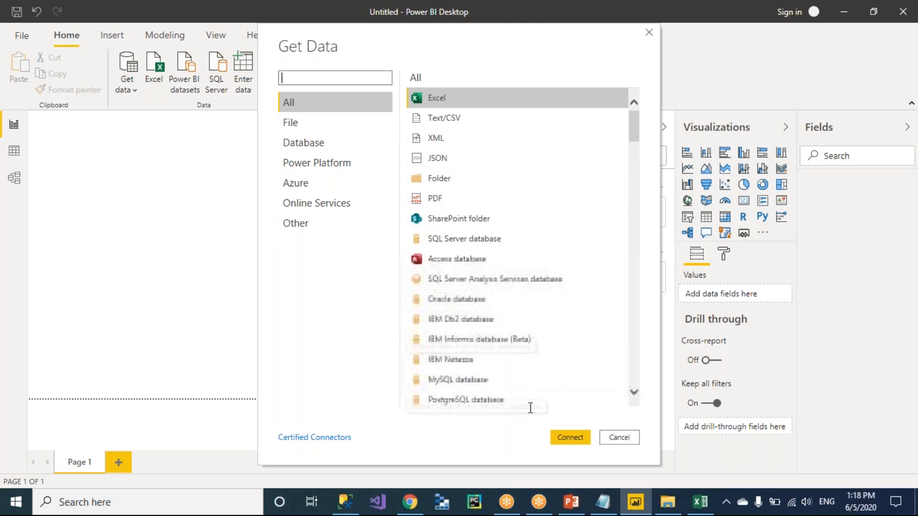
click(620, 439)
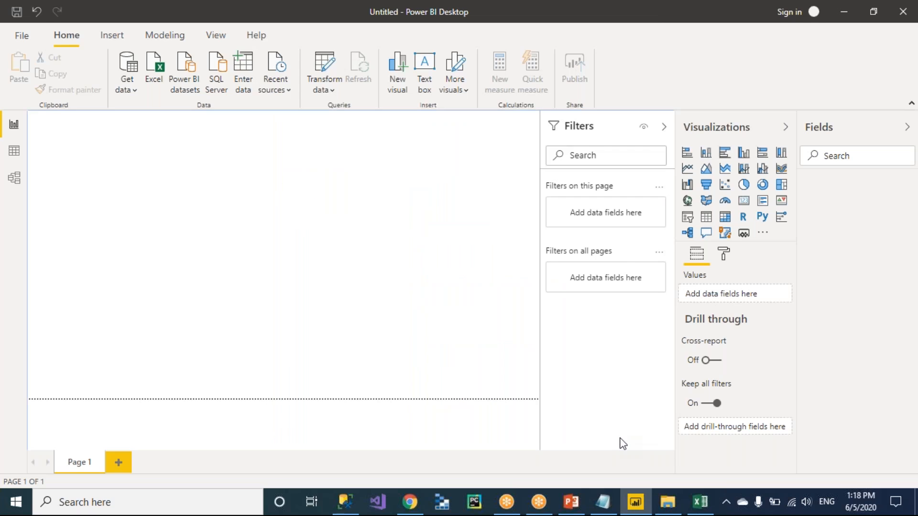
Bring up the full Get Data connector list and examine the File, Database, Power Platform, Azure and Online Services categories
click(136, 92)
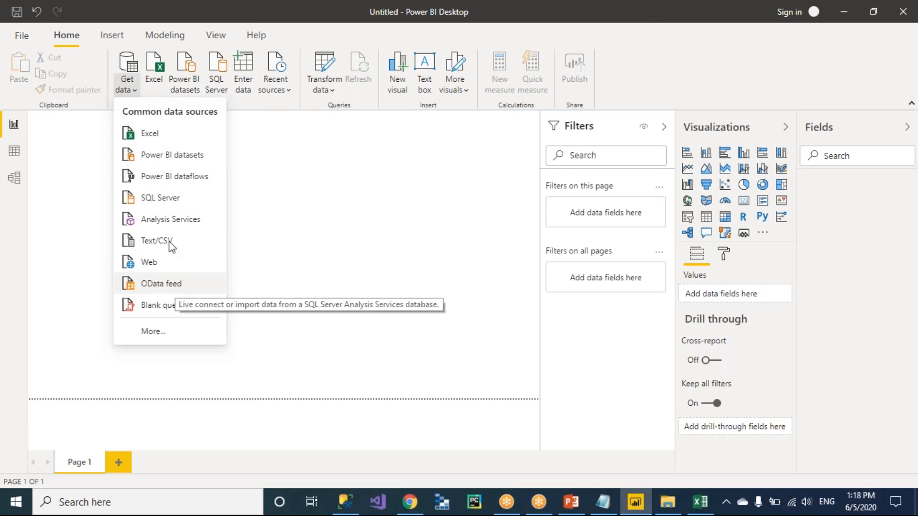
click(177, 334)
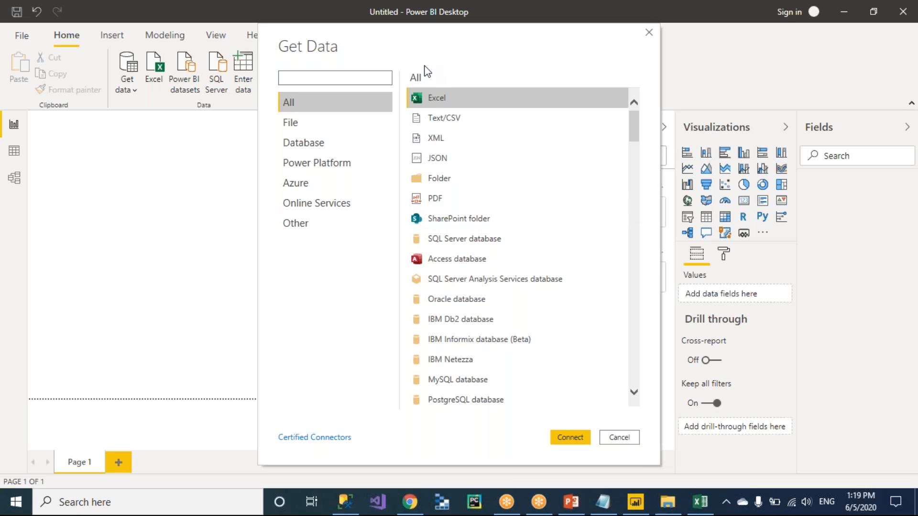
click(302, 129)
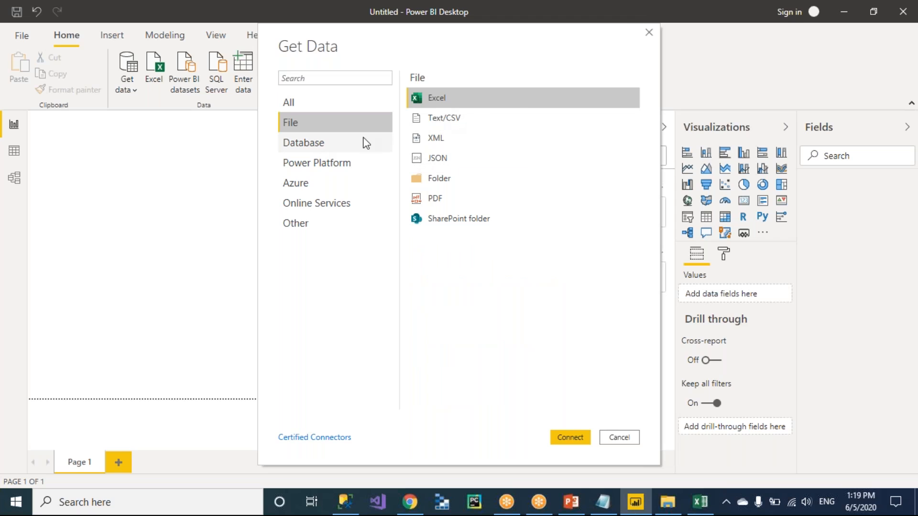
click(324, 146)
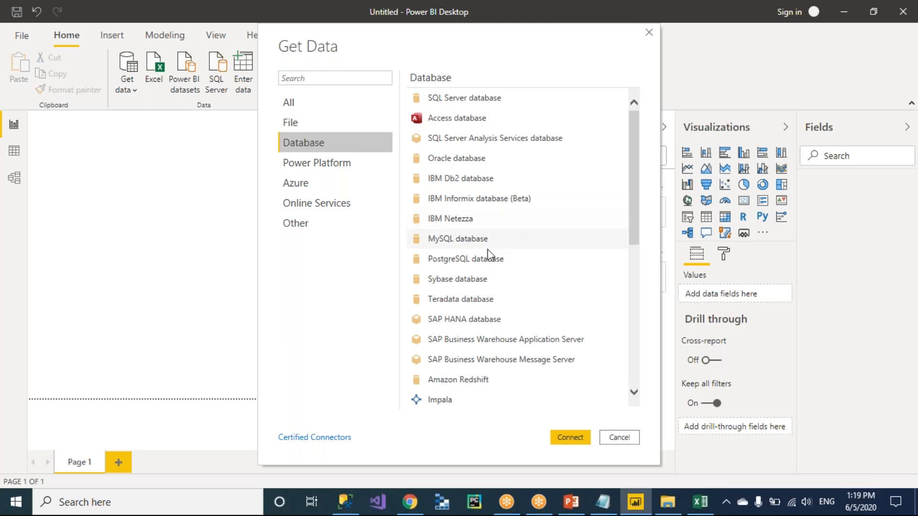
click(339, 172)
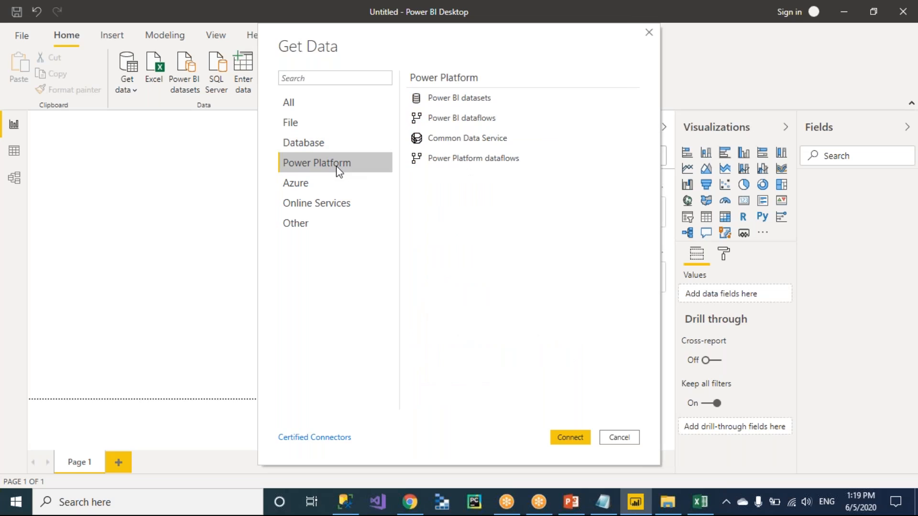
click(307, 184)
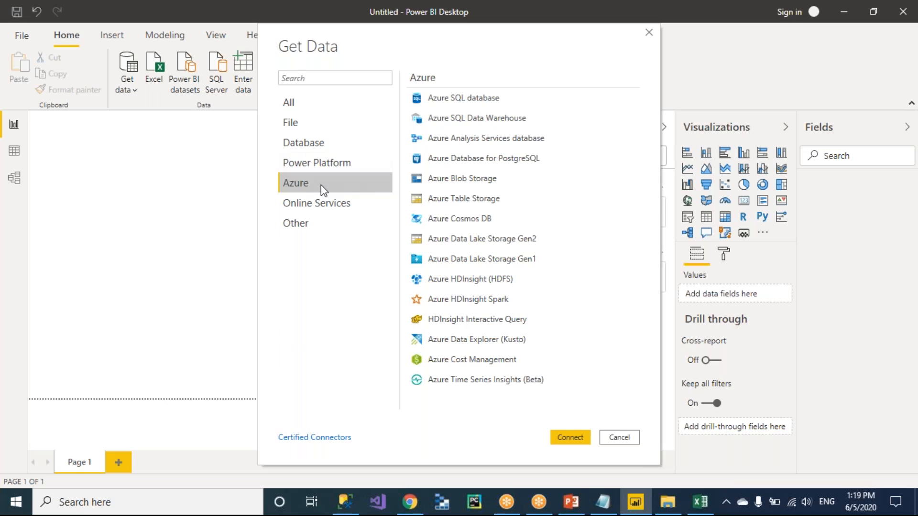
click(354, 210)
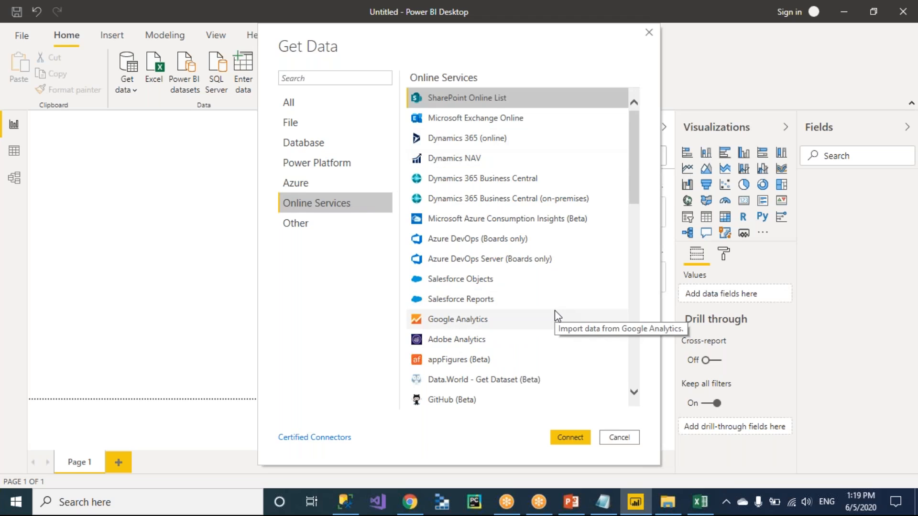
scroll(554, 311, down, 10)
scroll(554, 315, down, 2)
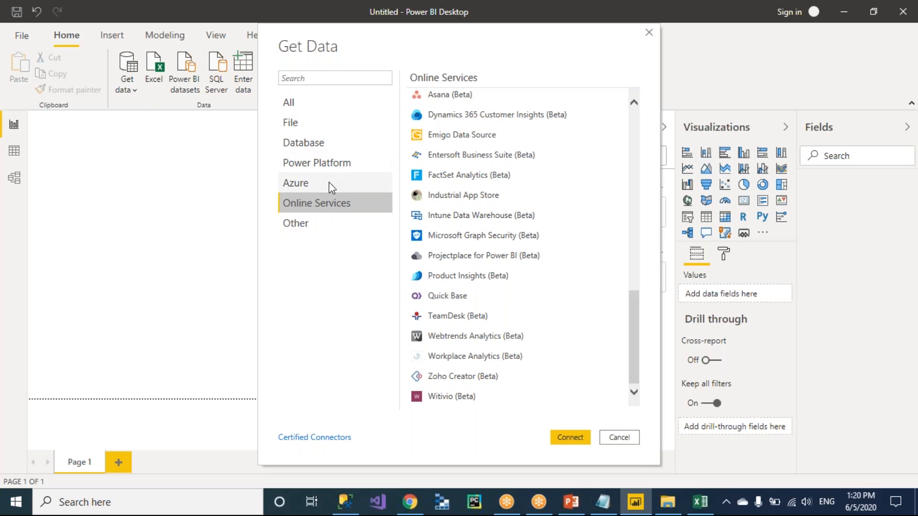
Examine the connectors offered in the Other category of Get Data
click(311, 224)
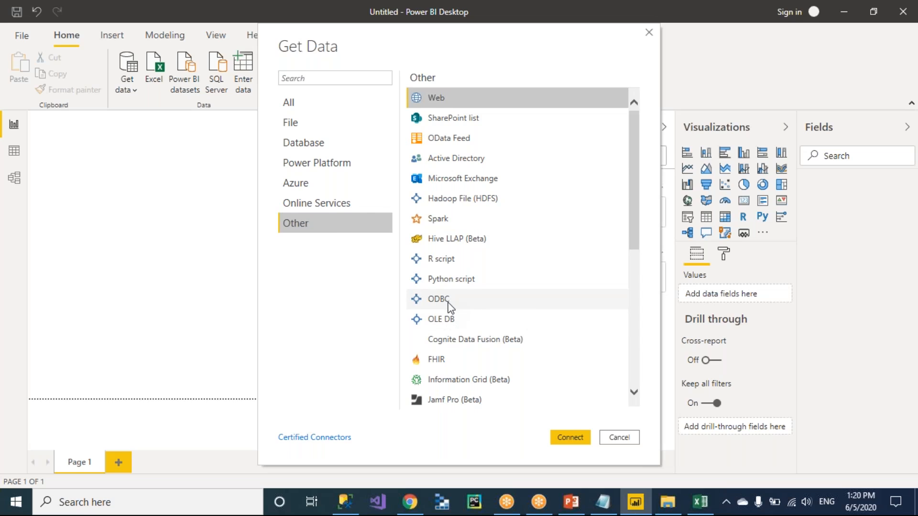
scroll(448, 302, down, 5)
scroll(448, 302, up, 5)
scroll(449, 304, down, 4)
scroll(448, 309, down, 1)
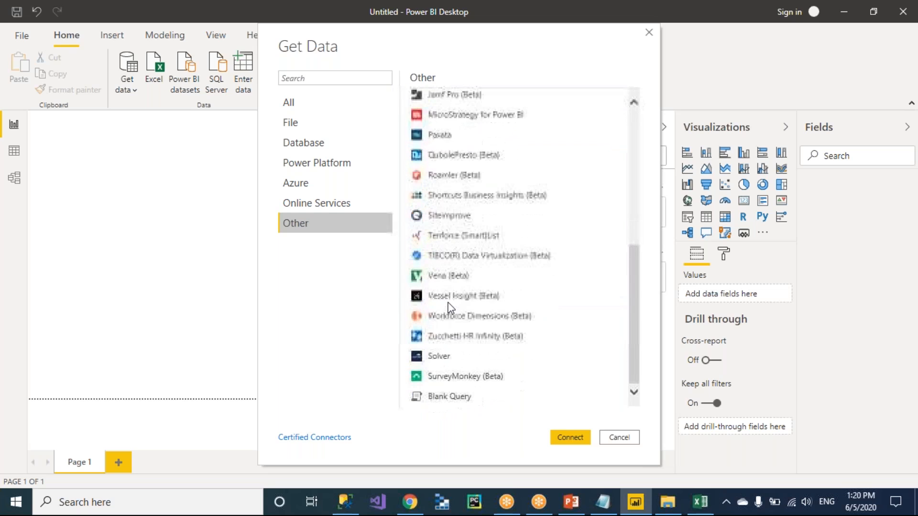
scroll(449, 309, up, 6)
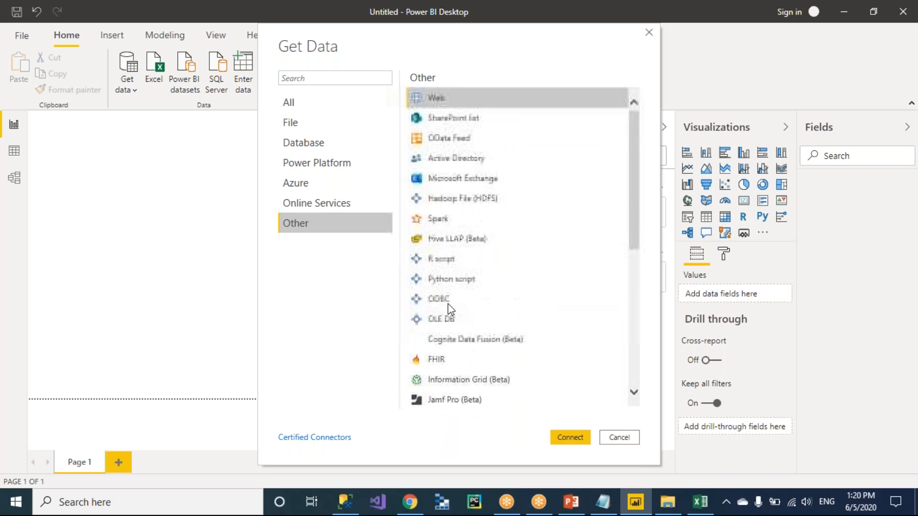
scroll(449, 309, down, 4)
scroll(450, 309, up, 4)
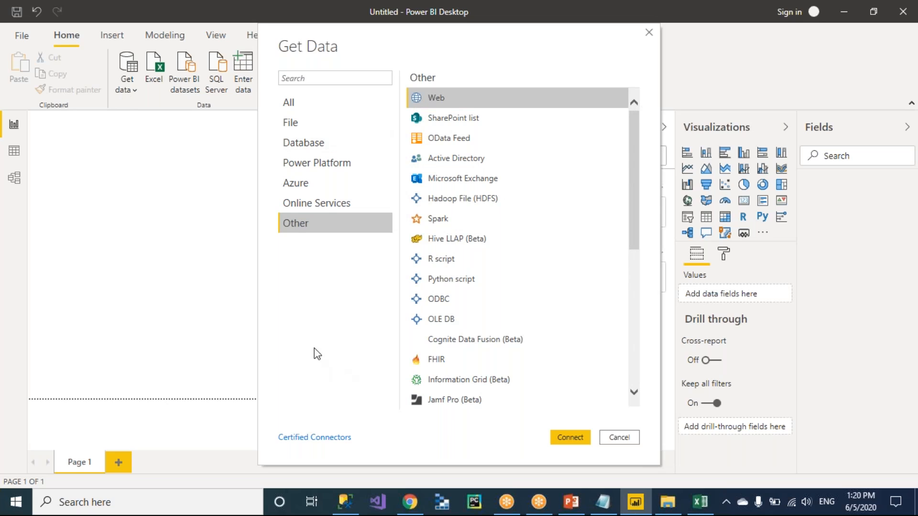
Choose Excel from the File category as the data source and start connecting
click(304, 130)
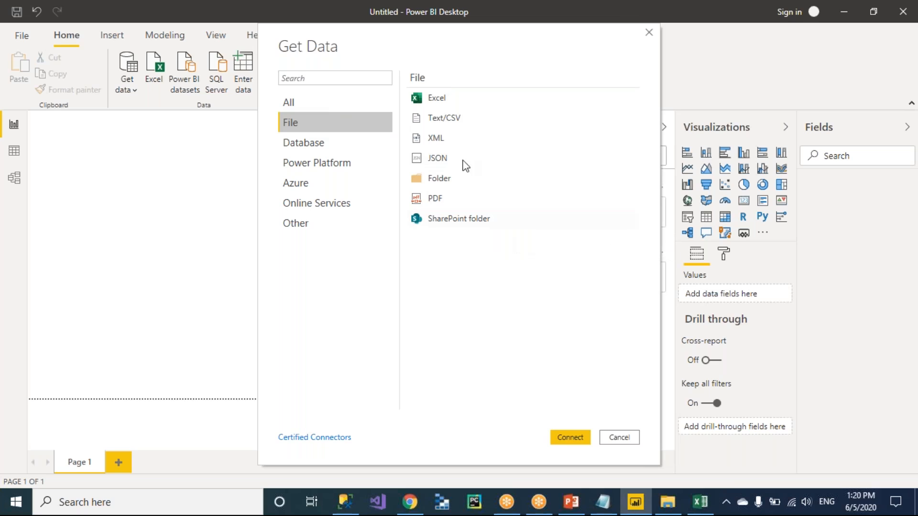
click(338, 123)
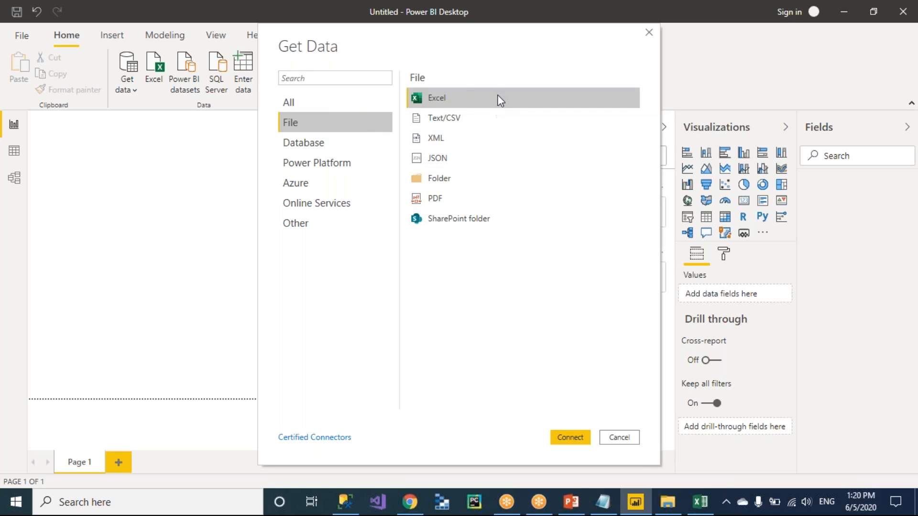
click(579, 441)
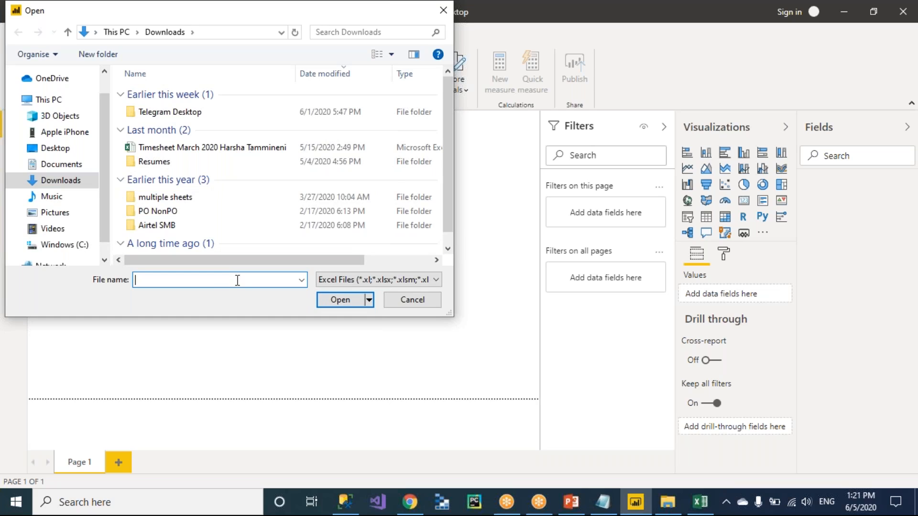
Open the workbook Sample - EU Superstore from Documents > My Tableau Repository > Datasources > 2019.4 > en_GB-EU
click(69, 168)
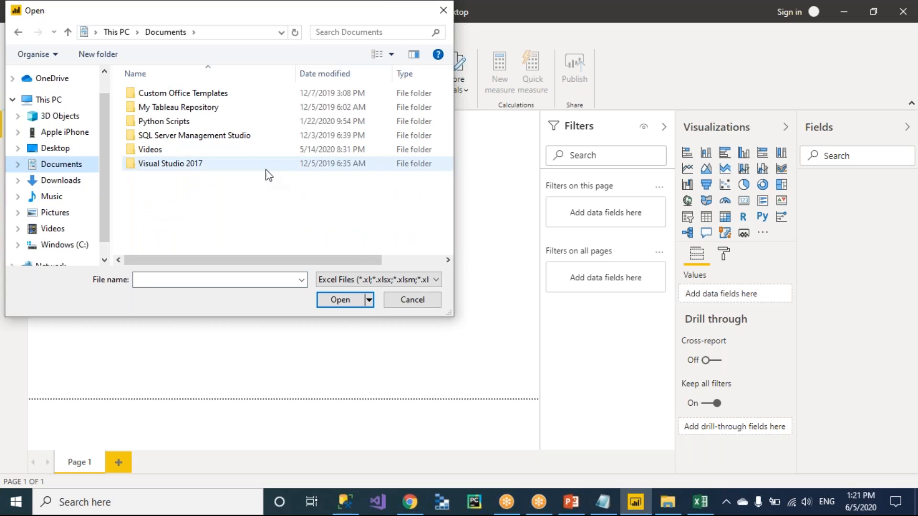
double_click(203, 109)
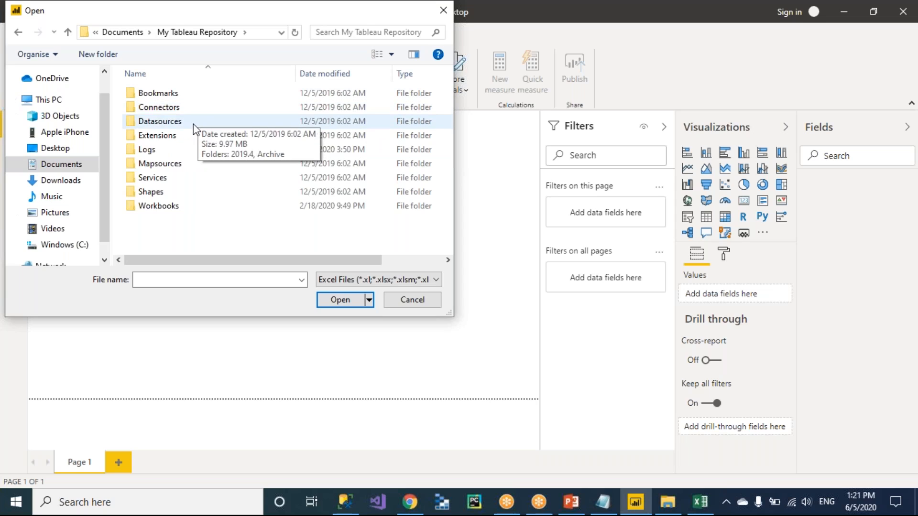
double_click(193, 123)
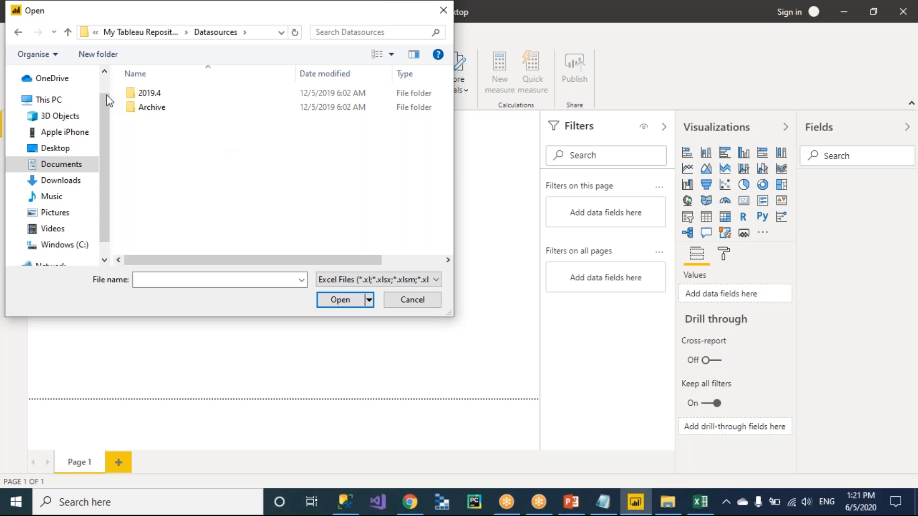
double_click(176, 91)
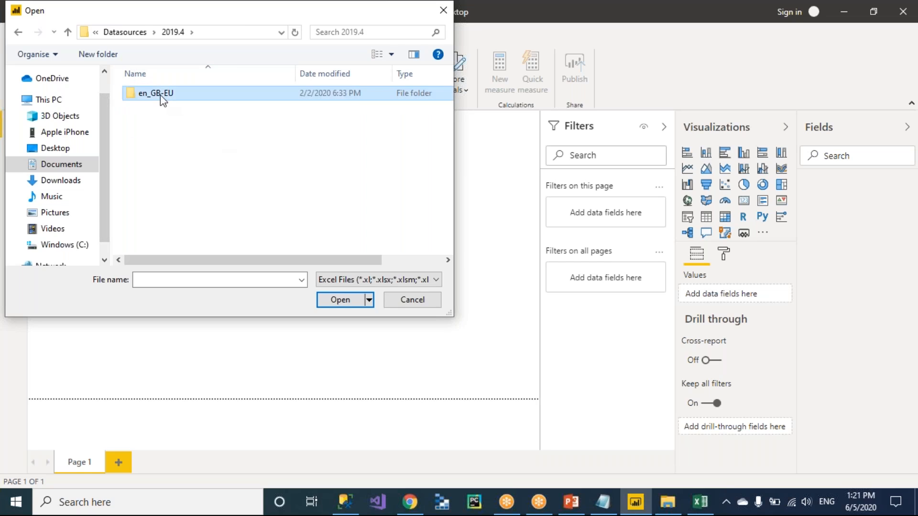
double_click(160, 94)
click(194, 94)
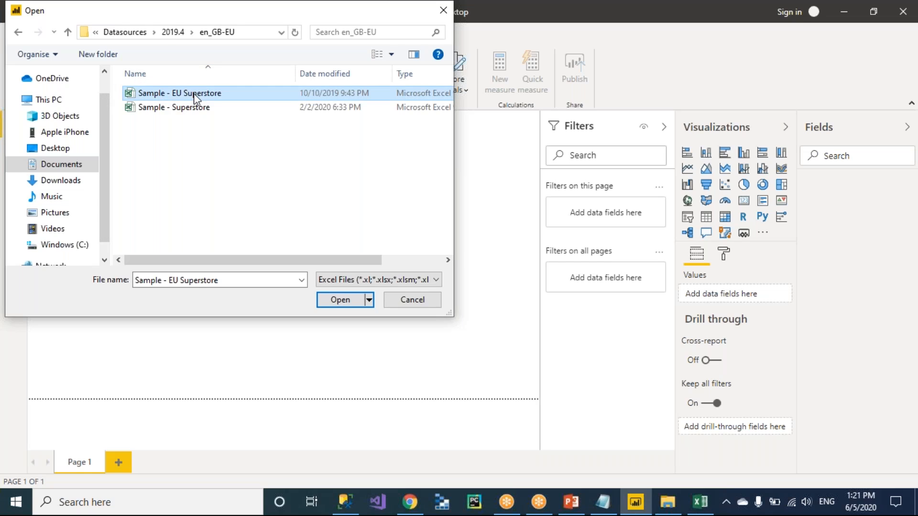
click(343, 302)
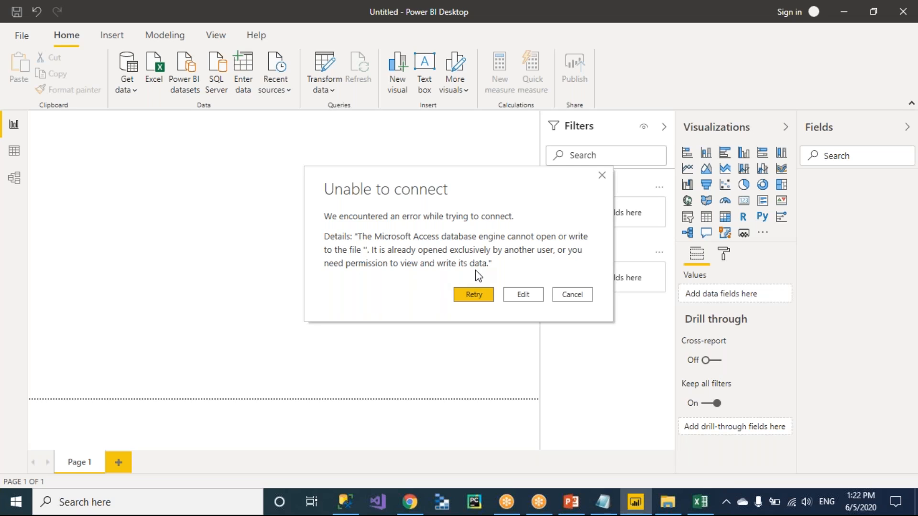
Switch to Excel and close the Sample - EU Superstore workbook without saving its changes
click(701, 503)
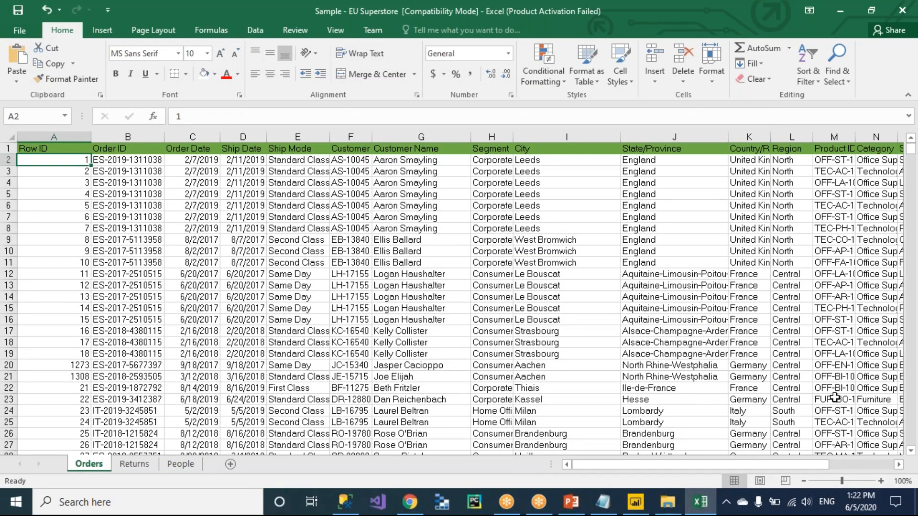
click(700, 503)
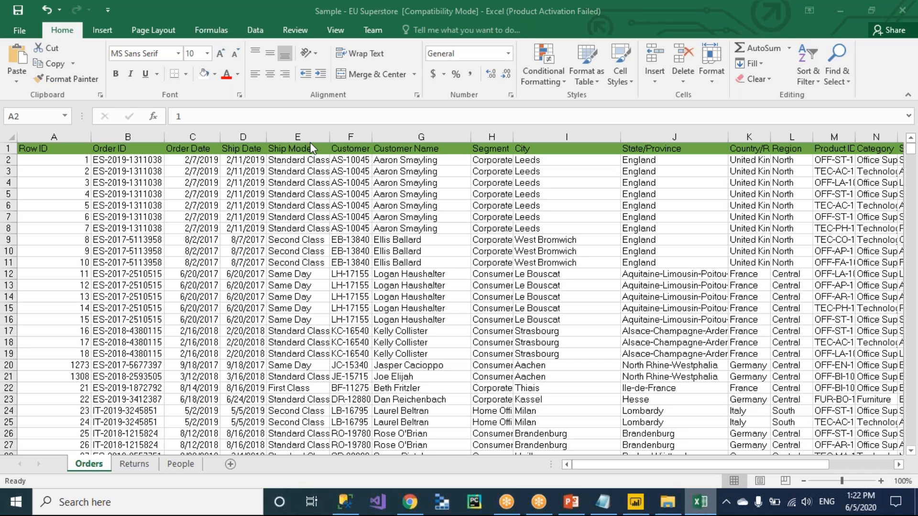
click(274, 13)
double_click(273, 13)
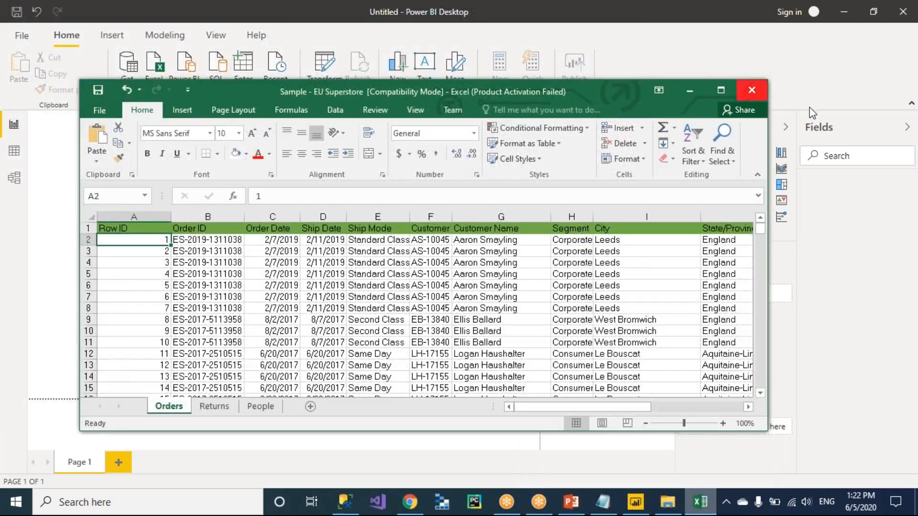
click(753, 89)
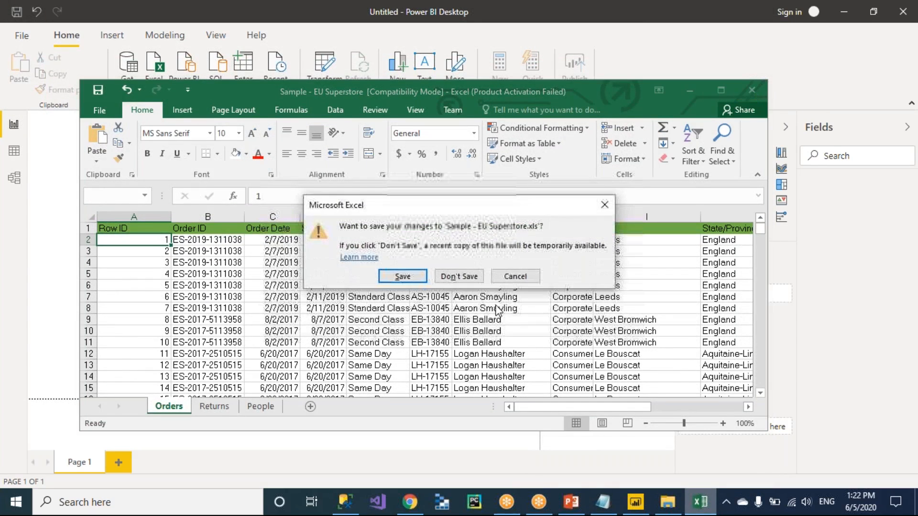
click(460, 277)
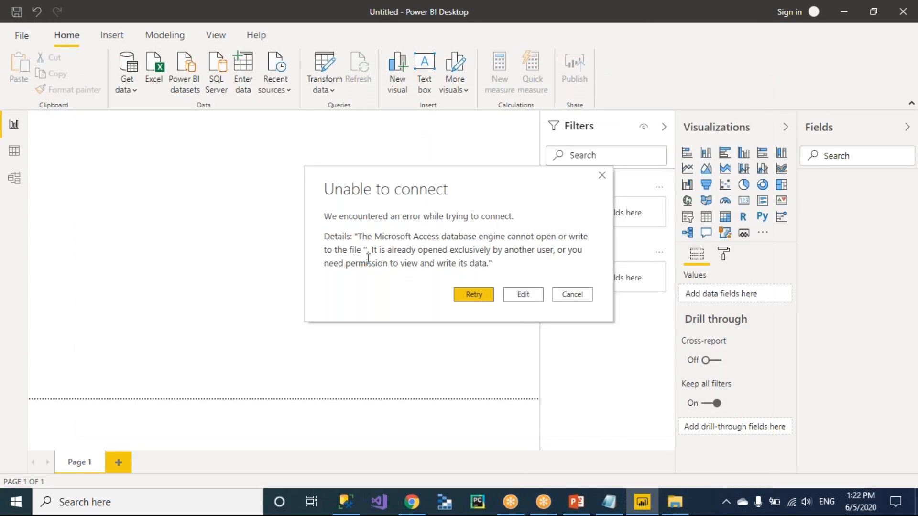
Retry the workbook connection and expand Sample - EU Superstore.xls in the Navigator to list its tables
drag(371, 251, 552, 252)
click(530, 273)
click(470, 299)
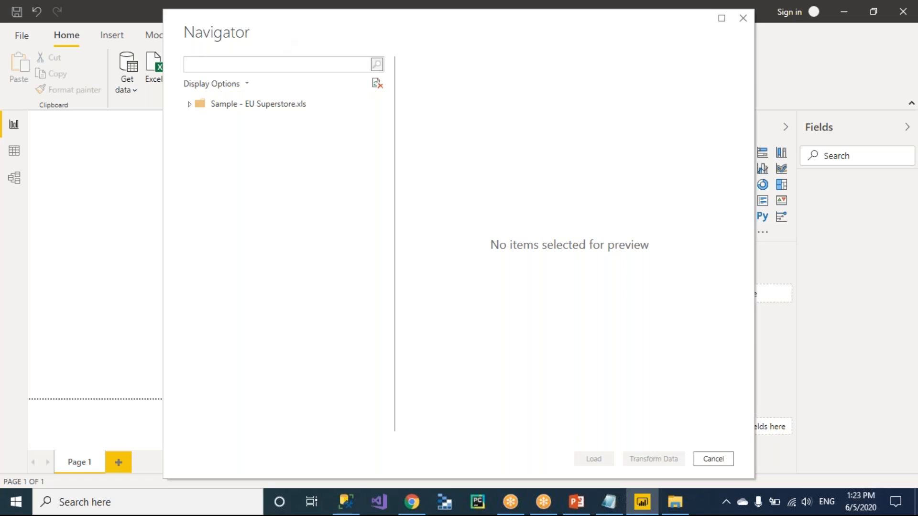
click(217, 108)
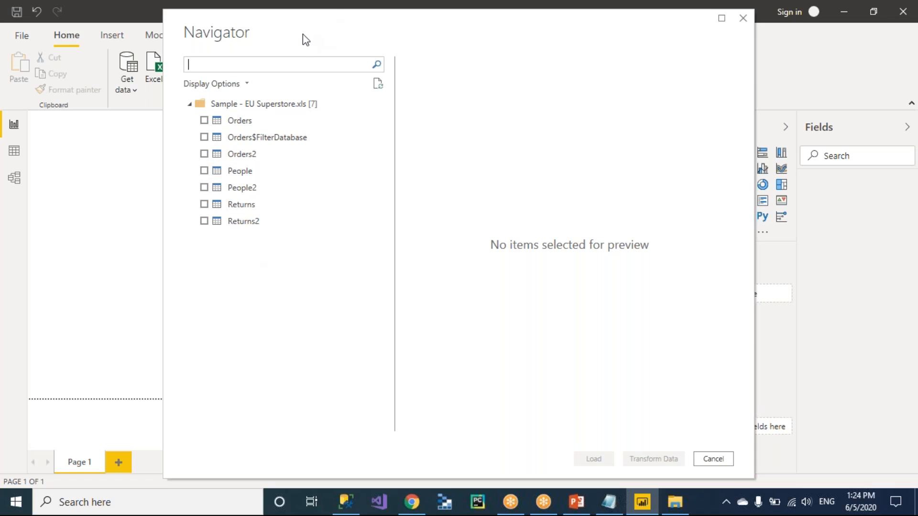
Switch to the Notepad notes and add "Navigator: with the help of navigator window we can navigate to the required table or sheet"
drag(300, 34, 293, 78)
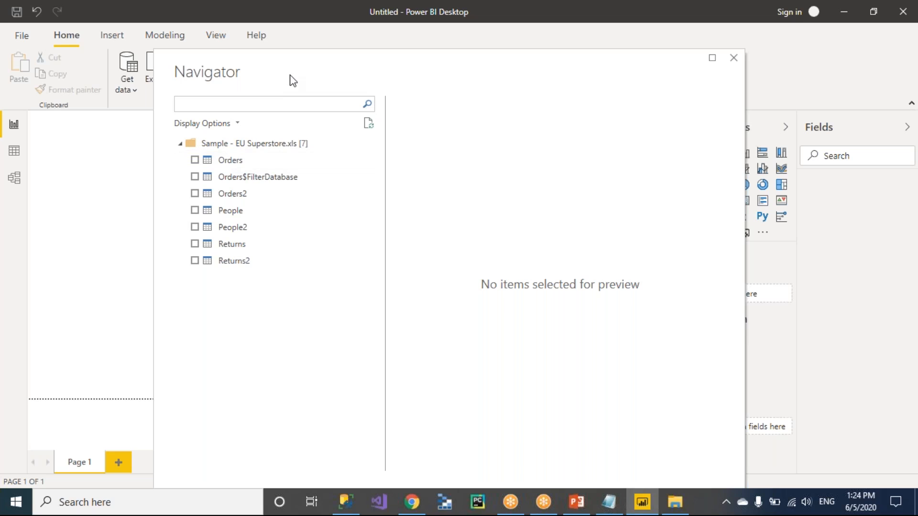
key(alt+Tab)
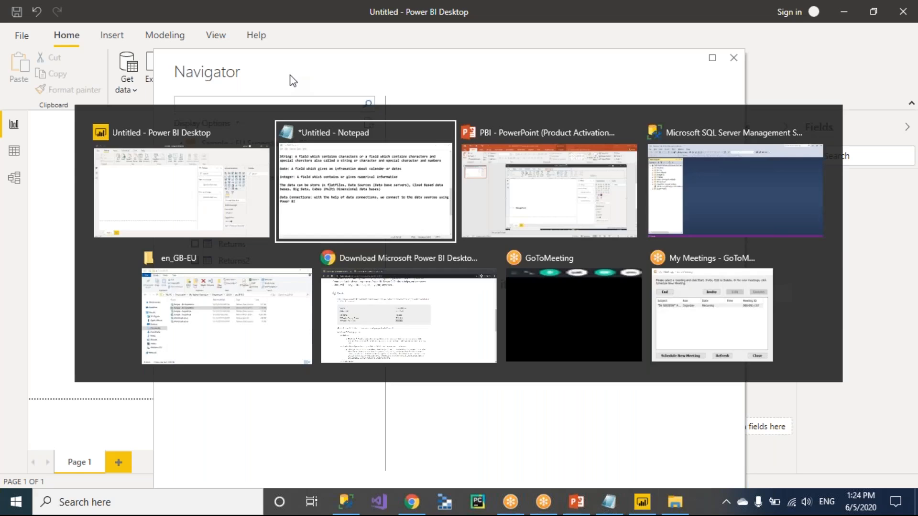
click(178, 297)
key(Return)
key(Return)
text(Navig)
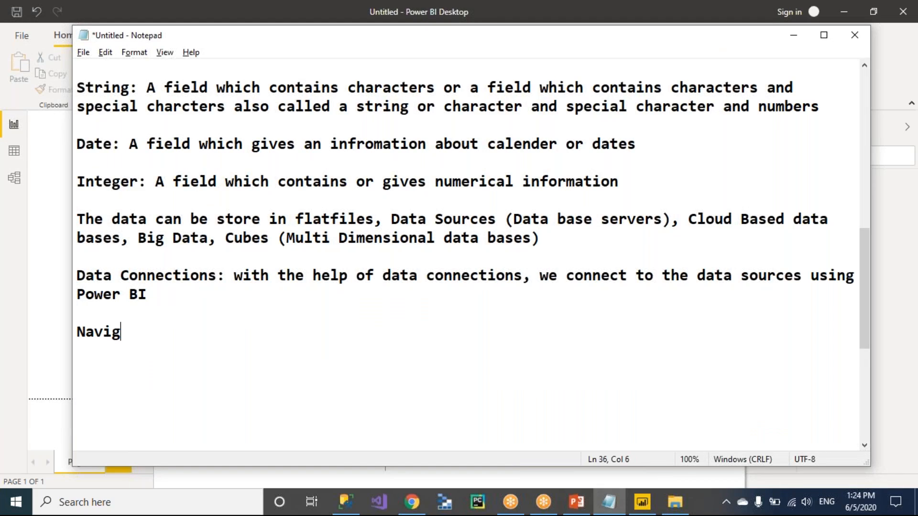
text(ator: with the )
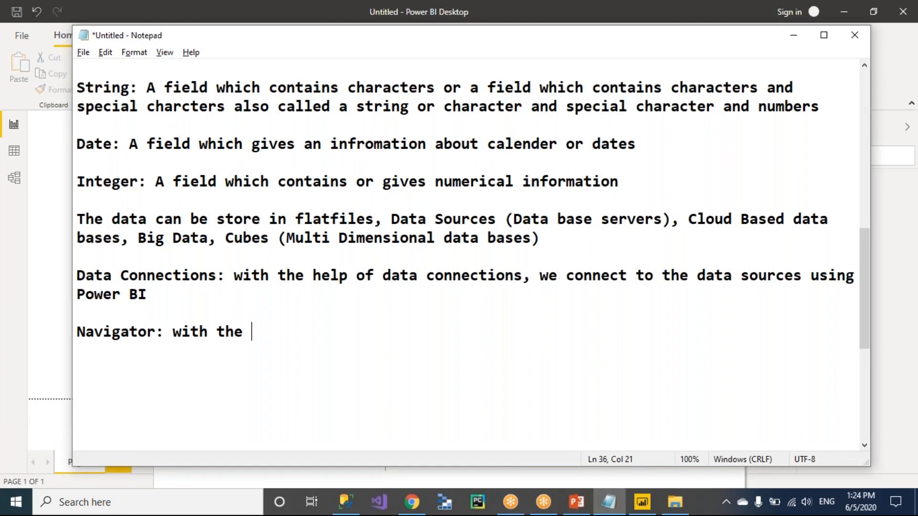
text(help of nav)
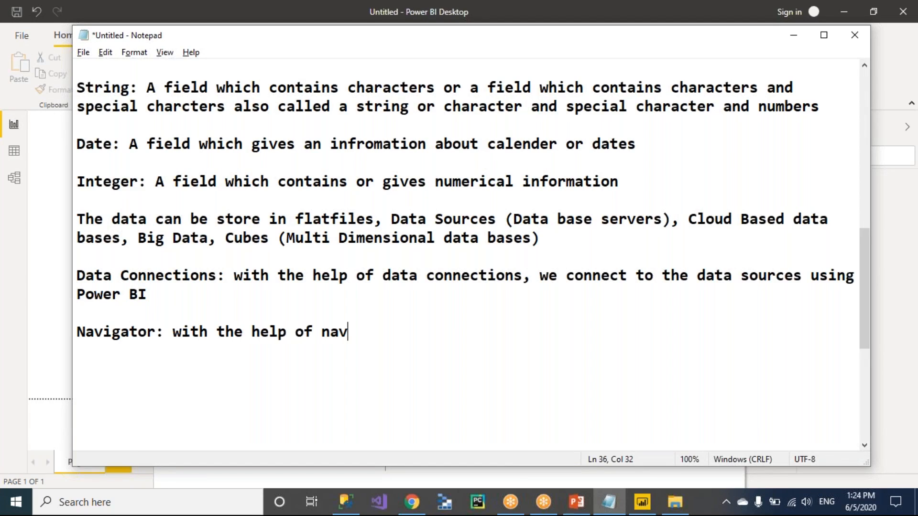
text(igator win)
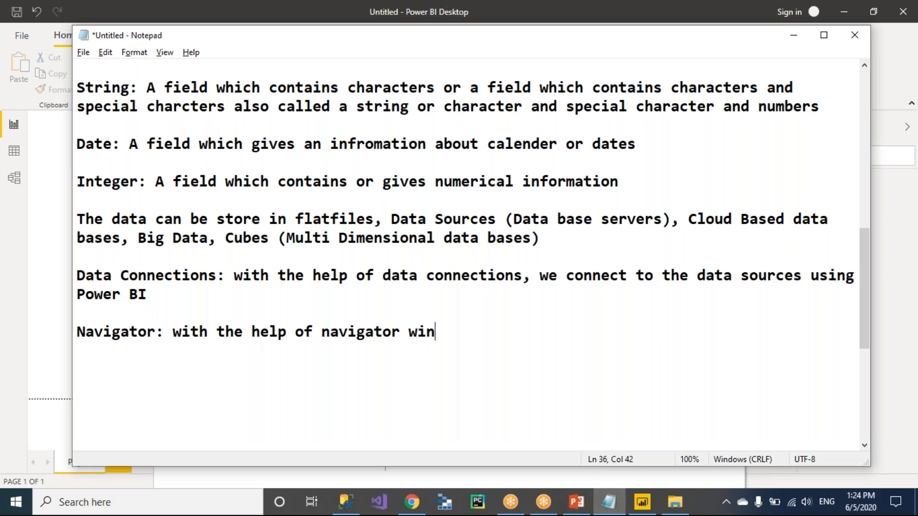
text(dow we can )
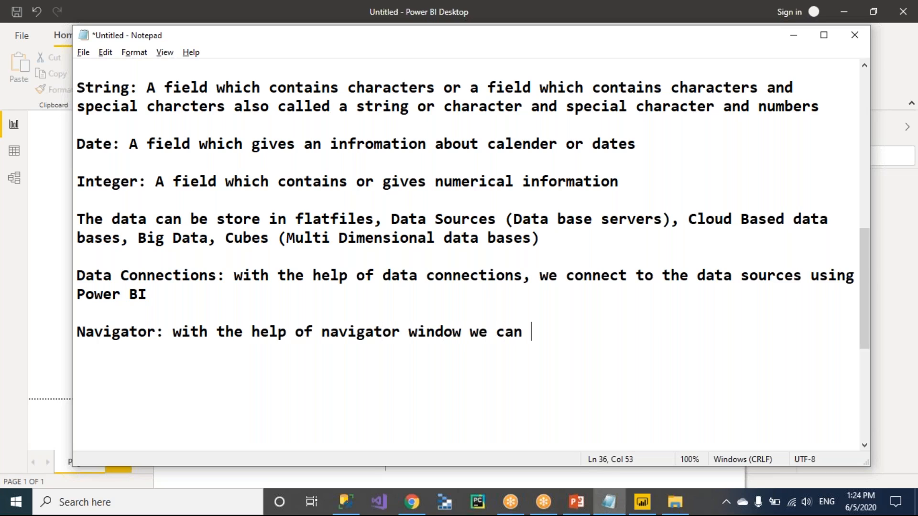
text(navigat)
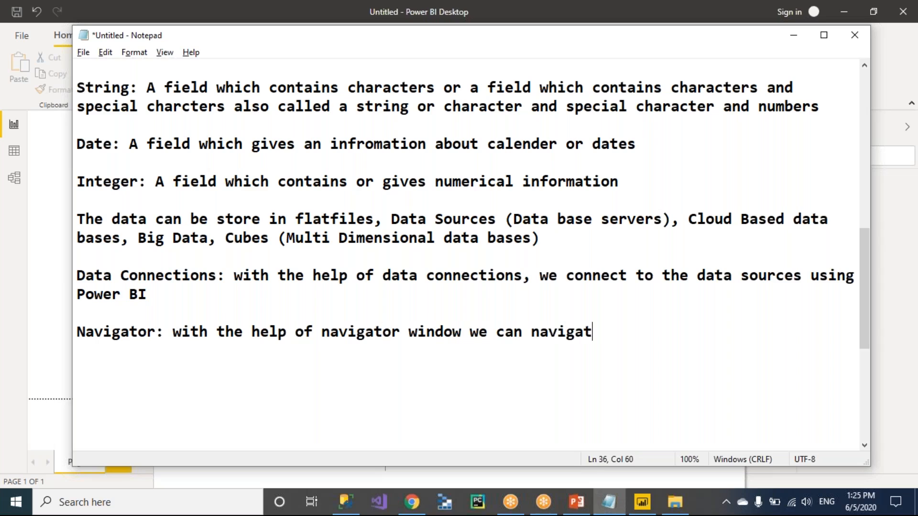
text(e to the requ)
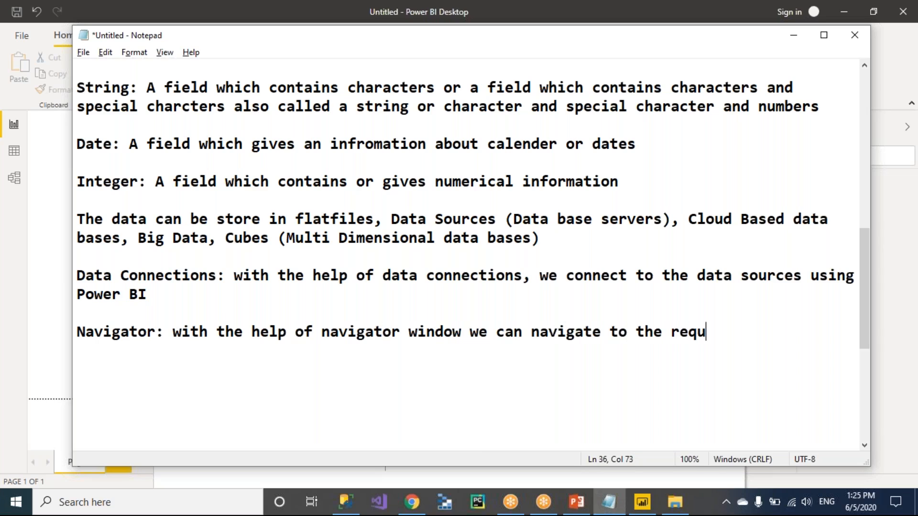
text(ired table o)
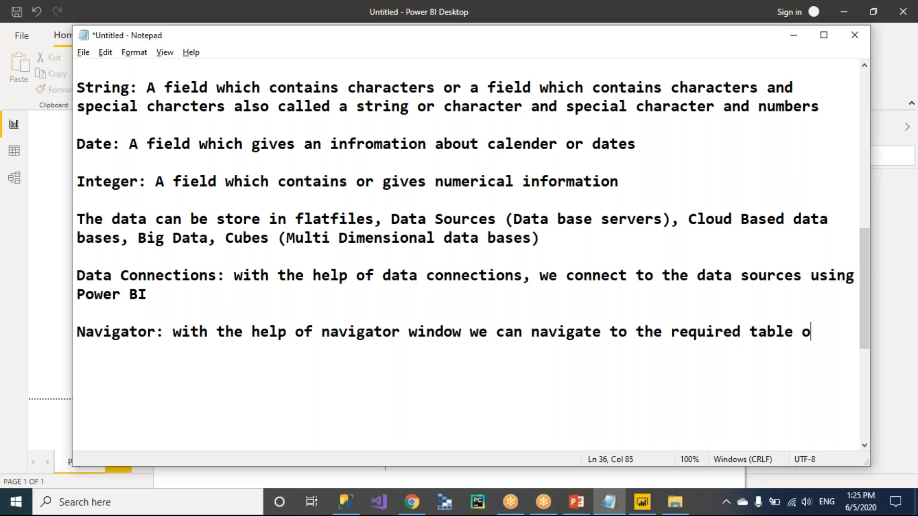
text(r sheet or with the h)
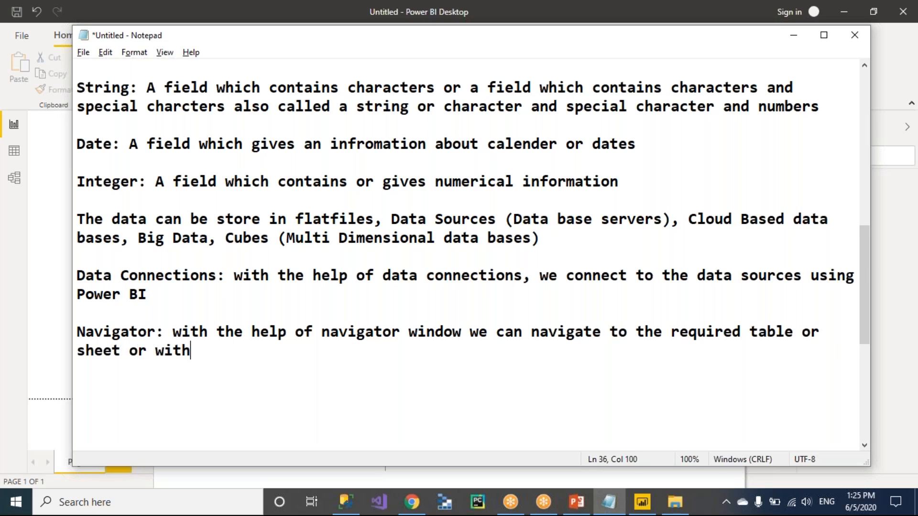
Complete the Navigator note with "or with the help of navigator, we can load the required table data into power BI"
text(elp of navigator, we can load the required table d)
key(BackSpace)
text(data into power BI)
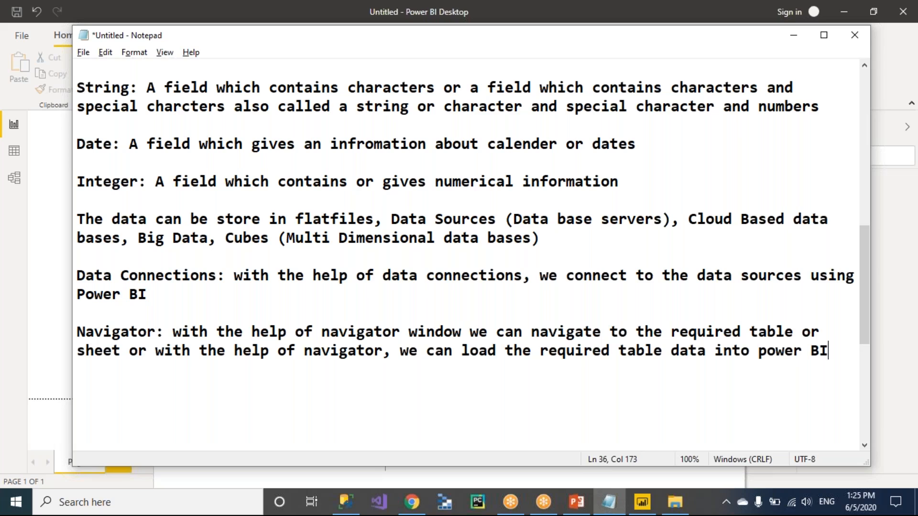
Return to the Power BI Desktop Navigator and preview the Orders, People and Returns tables
key(alt+Tab)
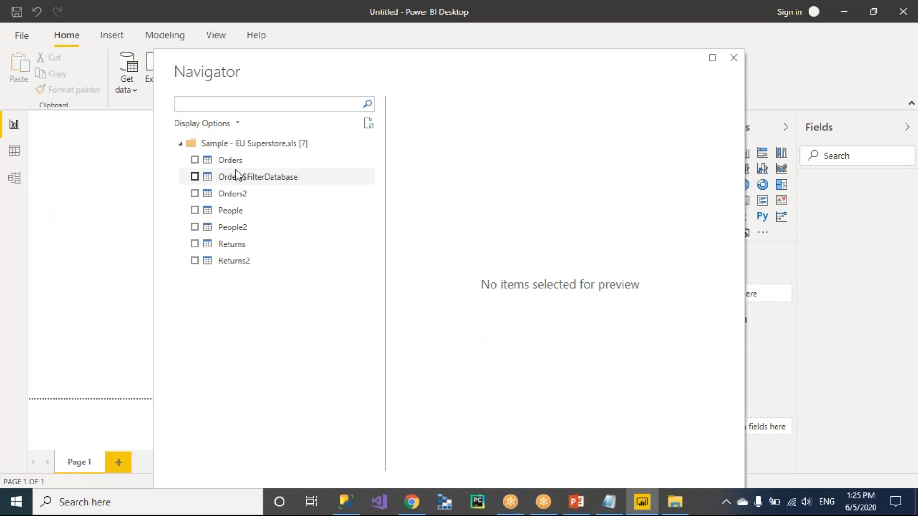
click(258, 163)
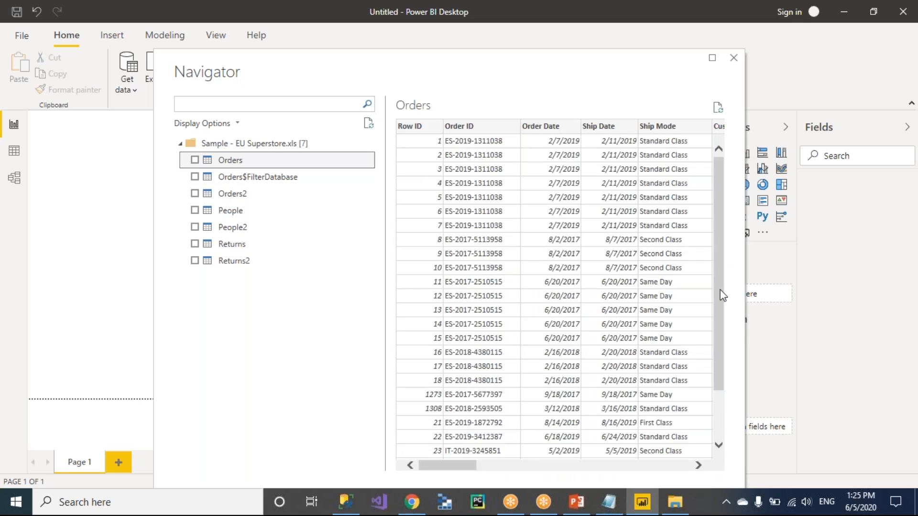
scroll(717, 248, down, 2)
scroll(715, 236, up, 2)
click(258, 165)
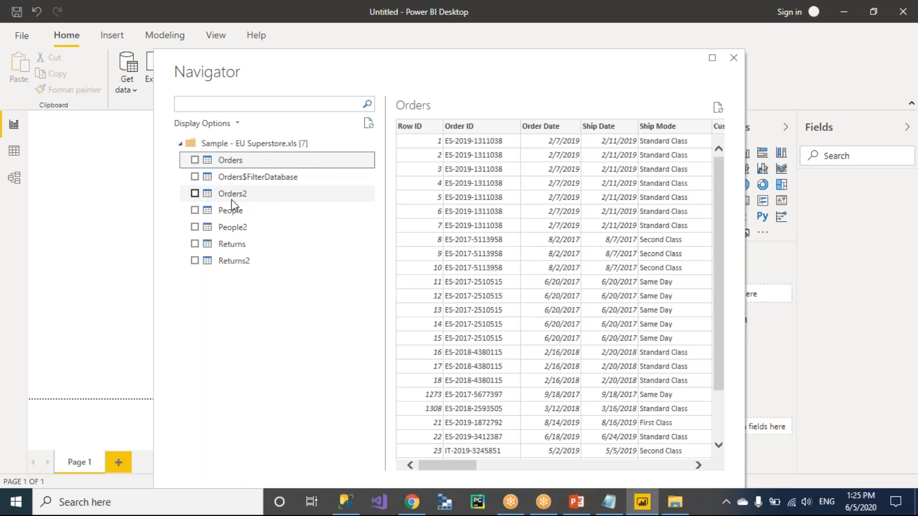
click(246, 214)
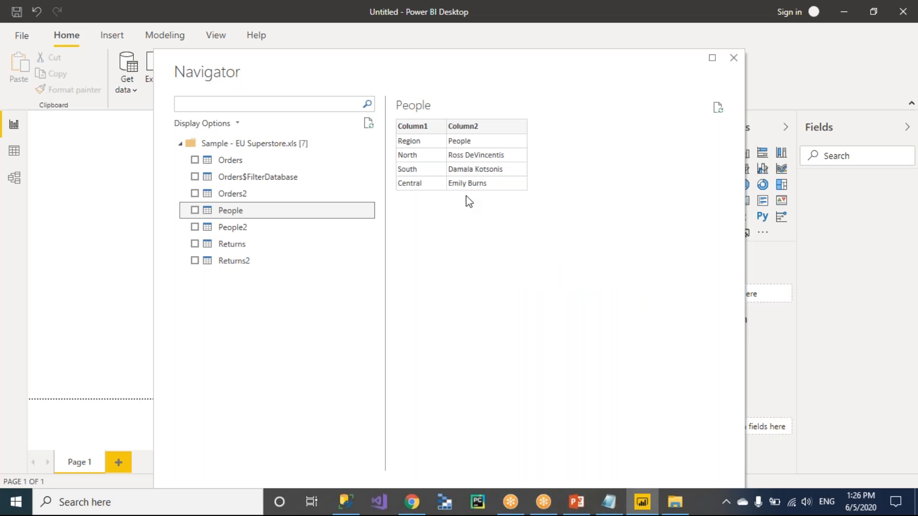
click(242, 246)
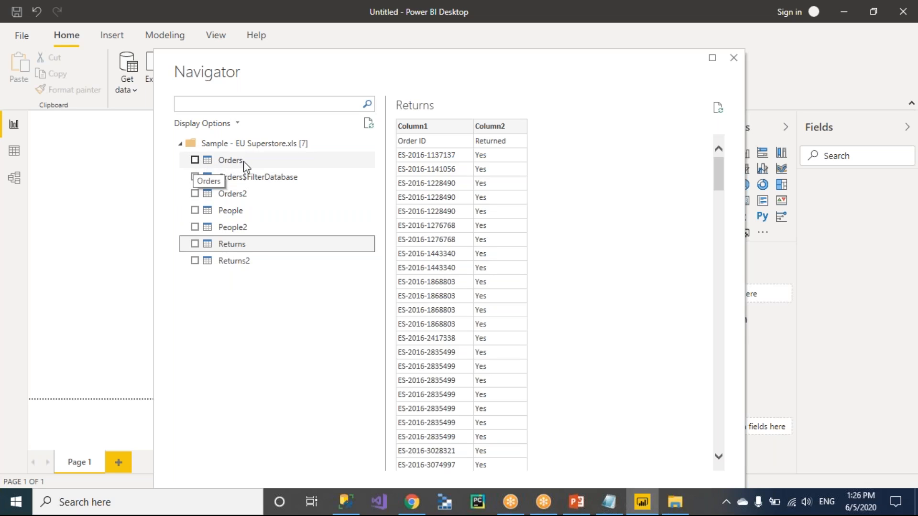
Select only the Orders table in the Navigator and load it into the report
click(194, 162)
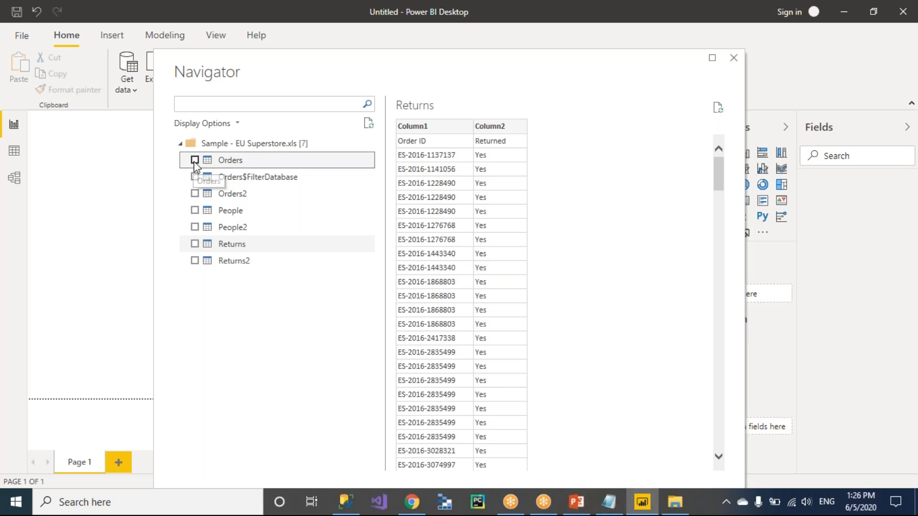
click(193, 161)
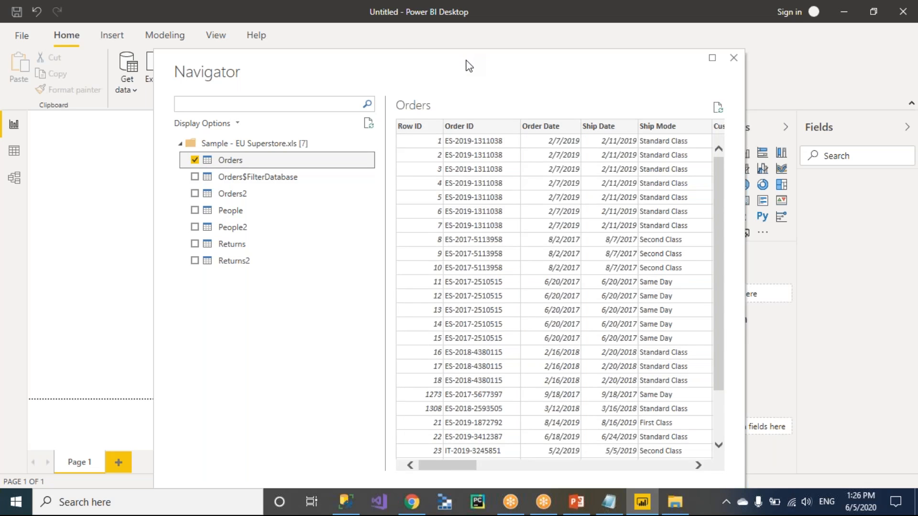
drag(467, 67, 436, 44)
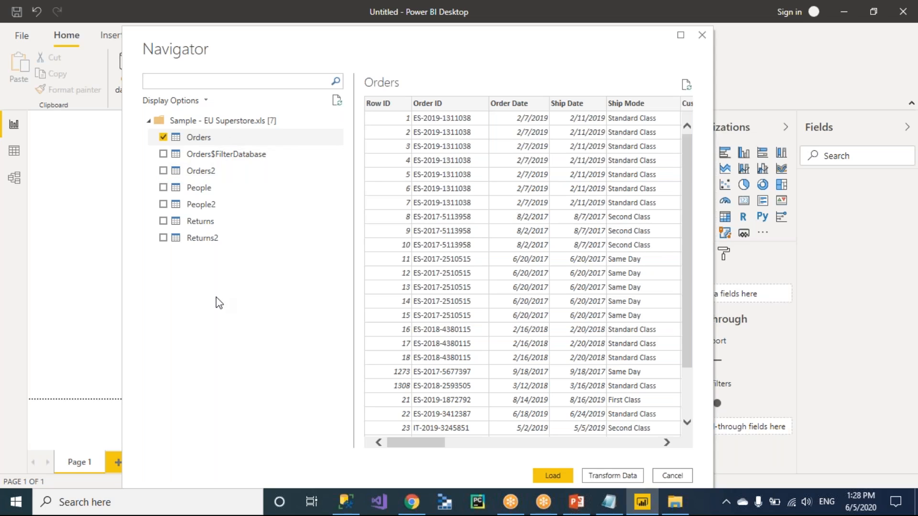
click(551, 475)
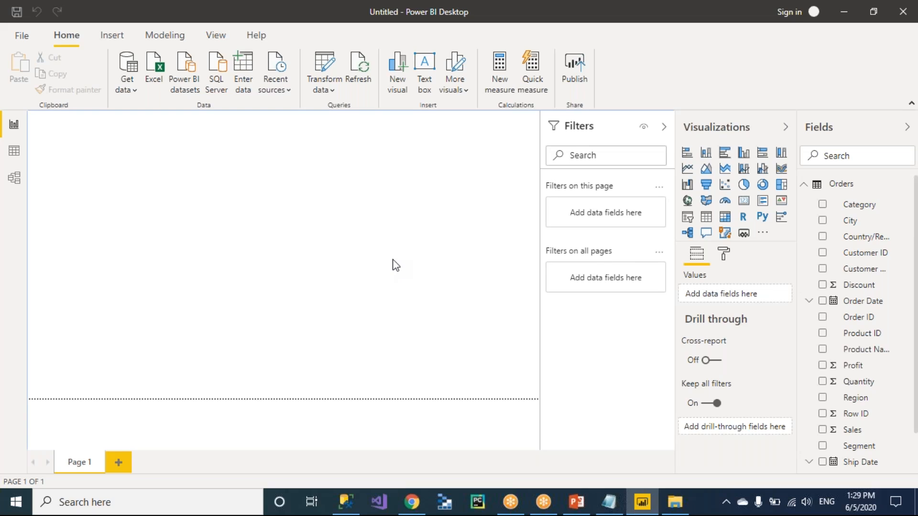
Switch to the Notepad notes and review the PBI Desktop Section list, highlighting its heading and item 7, Fileds / Data Section
key(alt+Tab)
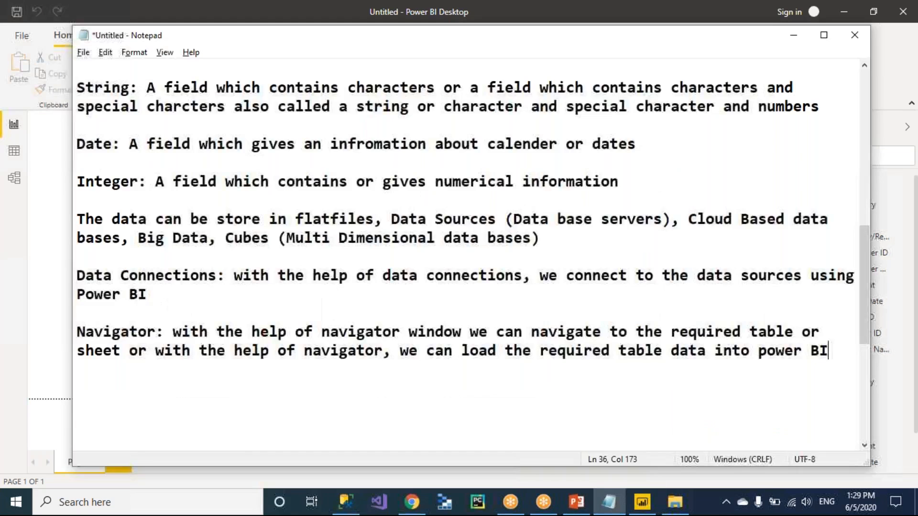
scroll(358, 257, up, 10)
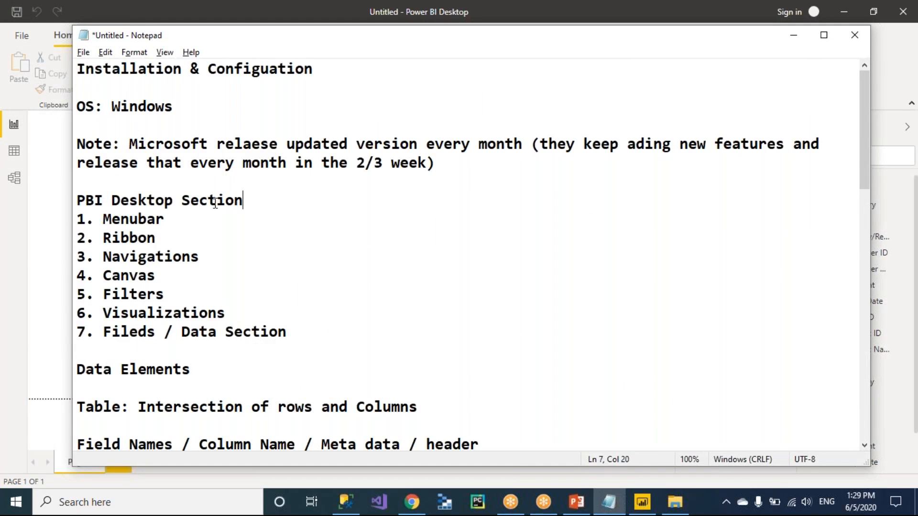
drag(260, 200, 76, 201)
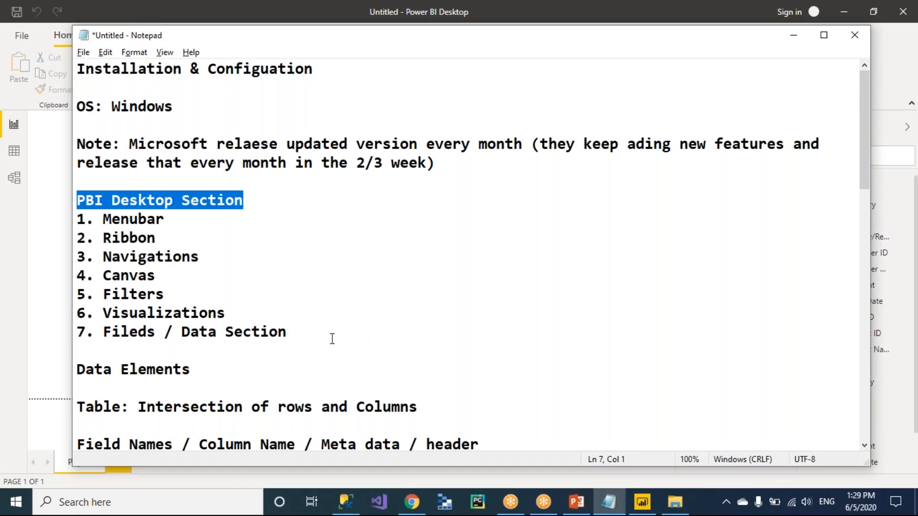
drag(311, 332, 76, 335)
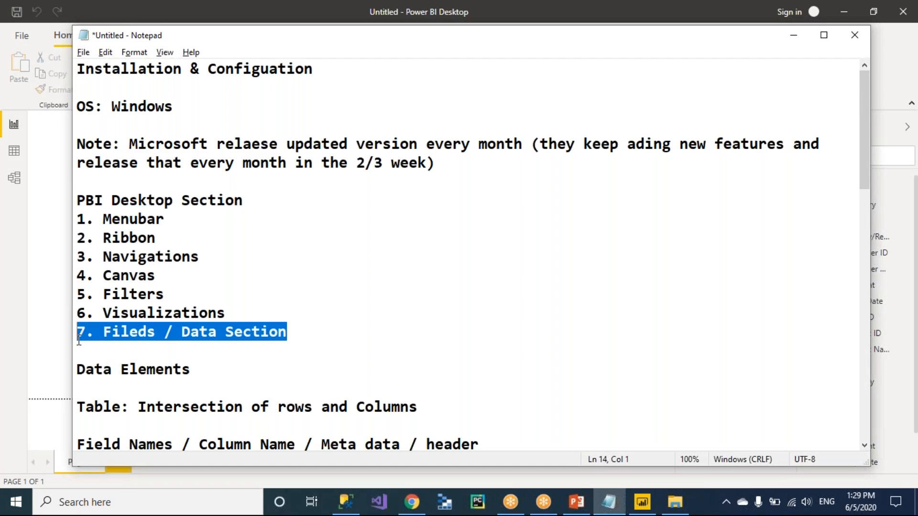
click(303, 332)
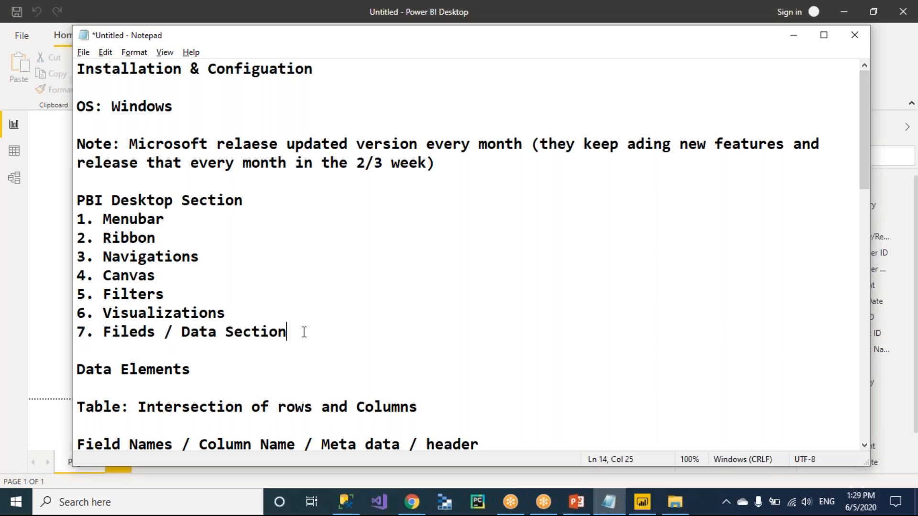
Switch back to Power BI Desktop, widen the Fields pane to fit the full field names, and collapse and re-expand the Orders table
key(alt+Tab)
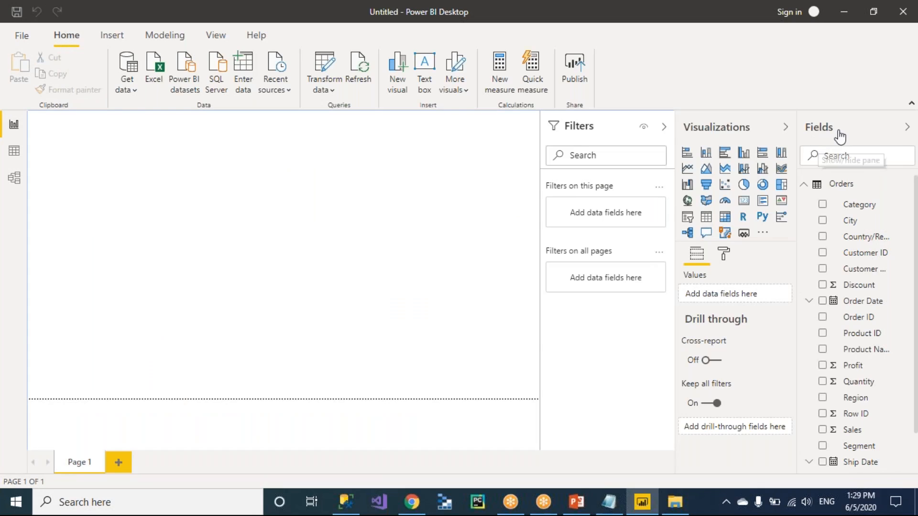
scroll(869, 319, down, 1)
scroll(869, 320, up, 2)
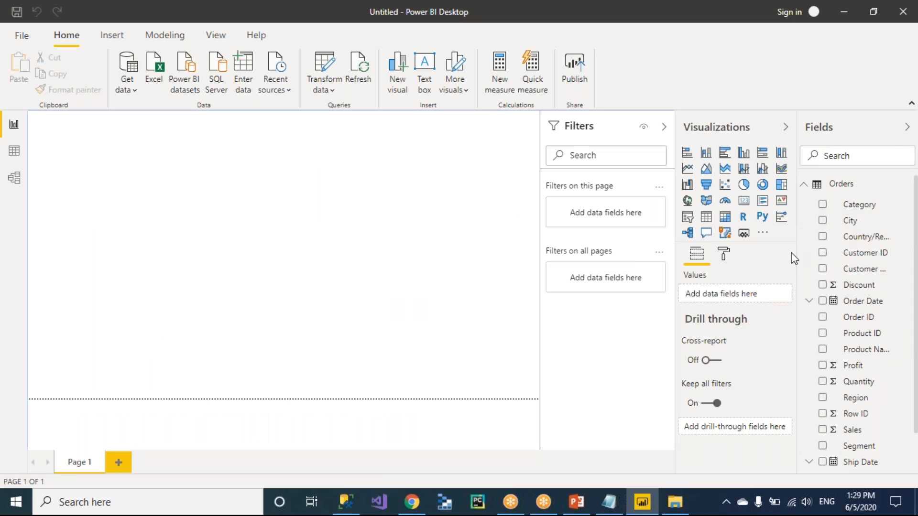
drag(797, 261, 766, 263)
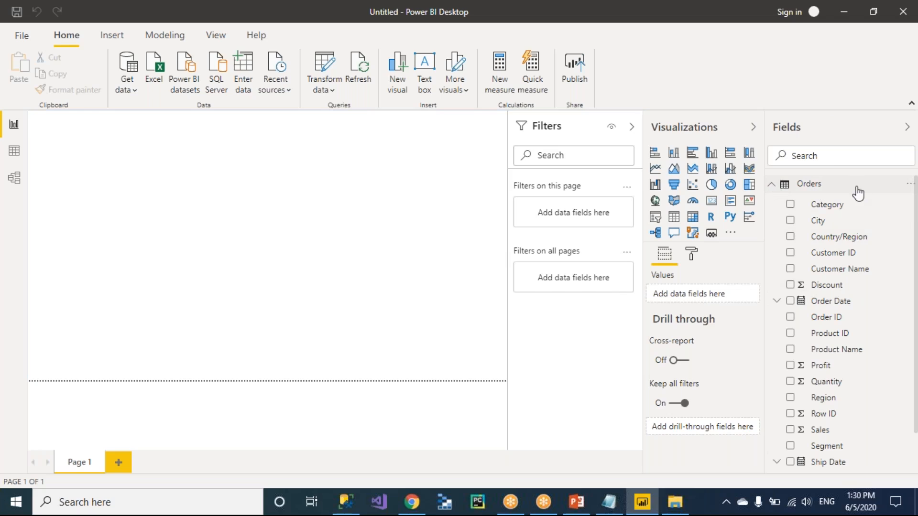
click(830, 188)
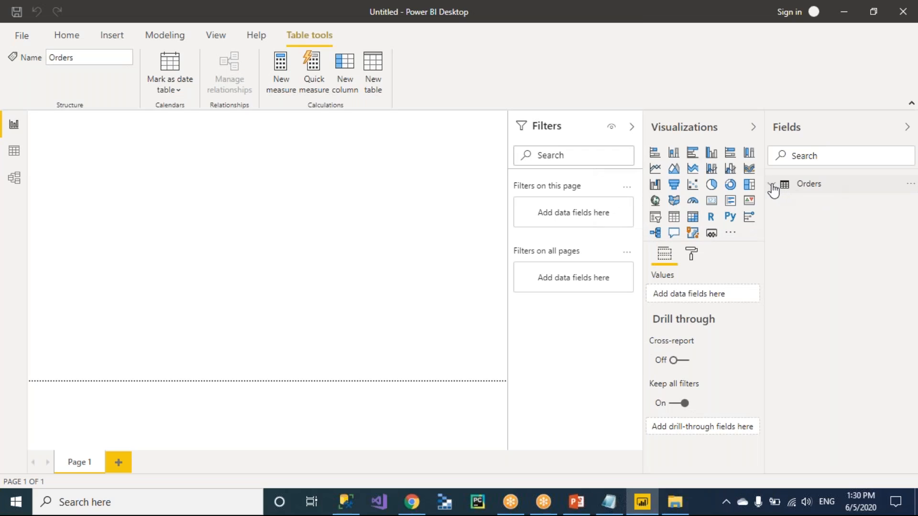
click(838, 192)
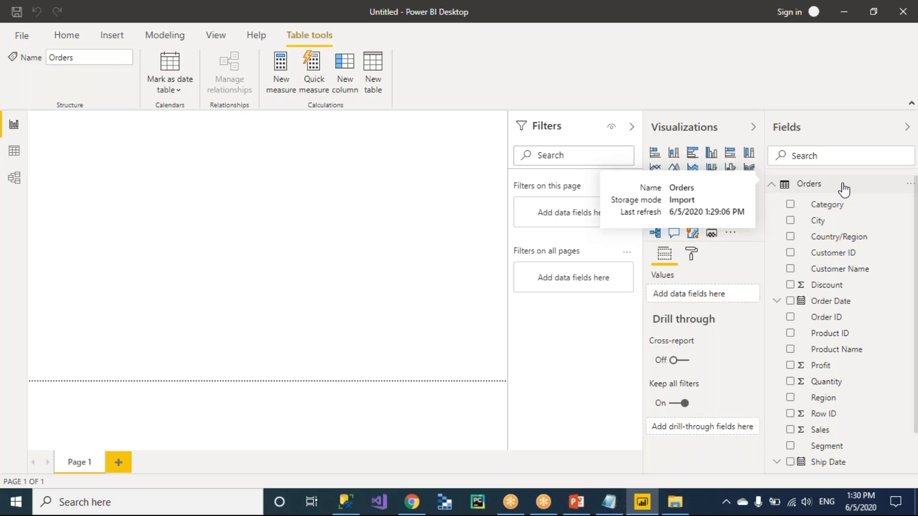
Delete the Orders table from the report's data model and confirm the deletion
right_click(843, 189)
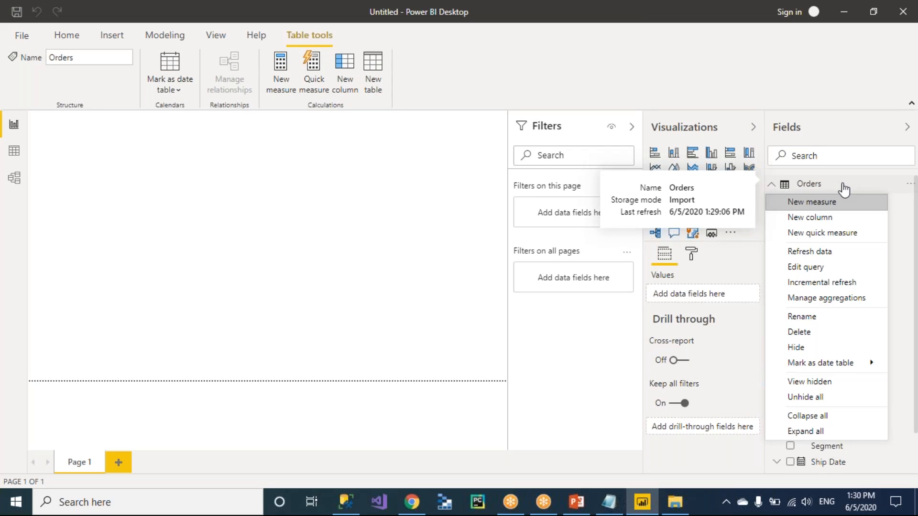
click(821, 335)
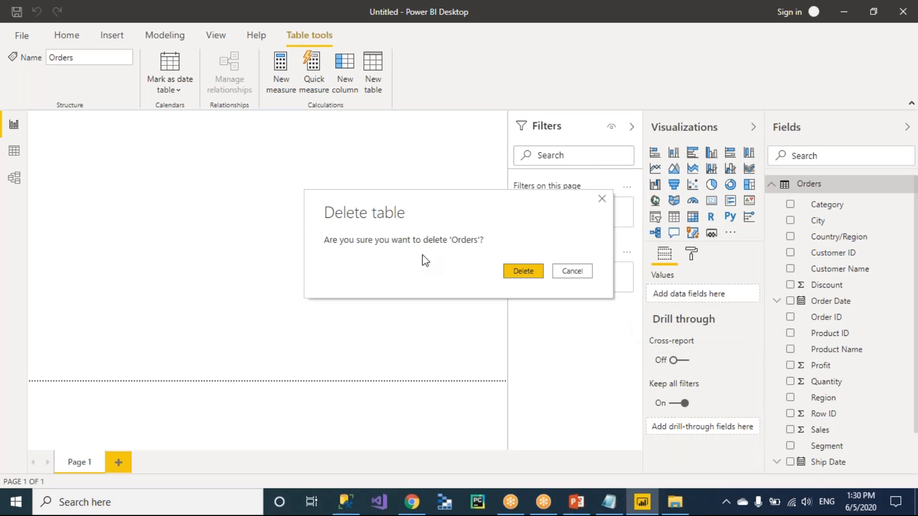
click(523, 271)
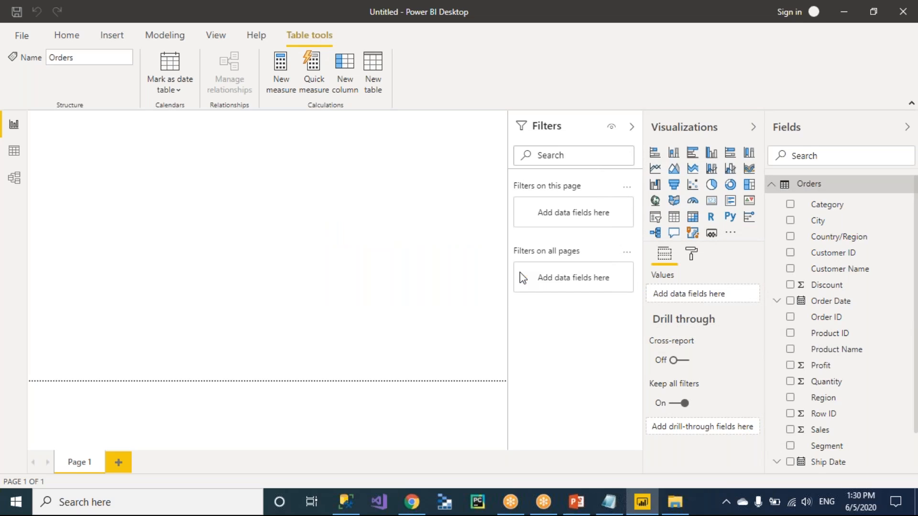
click(554, 126)
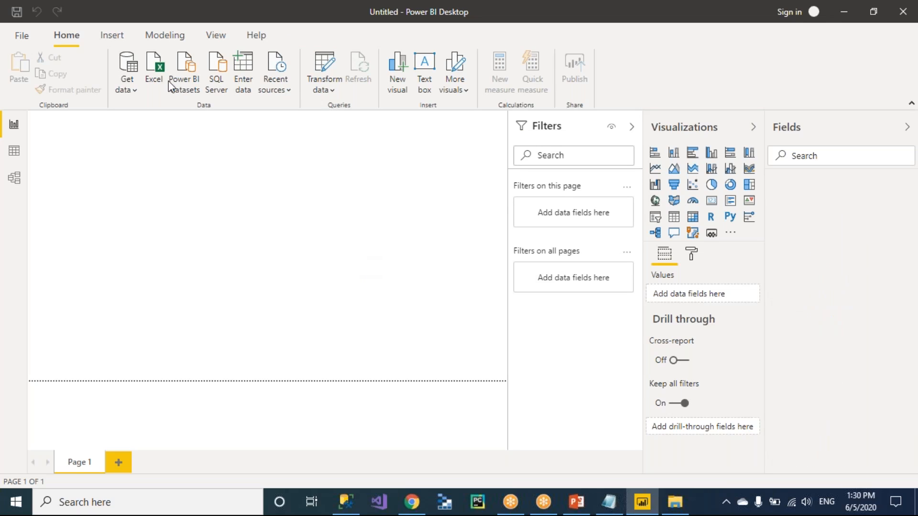
Connect to the Sample - EU Superstore workbook in the en_GB-EU folder as an Excel data source
click(134, 91)
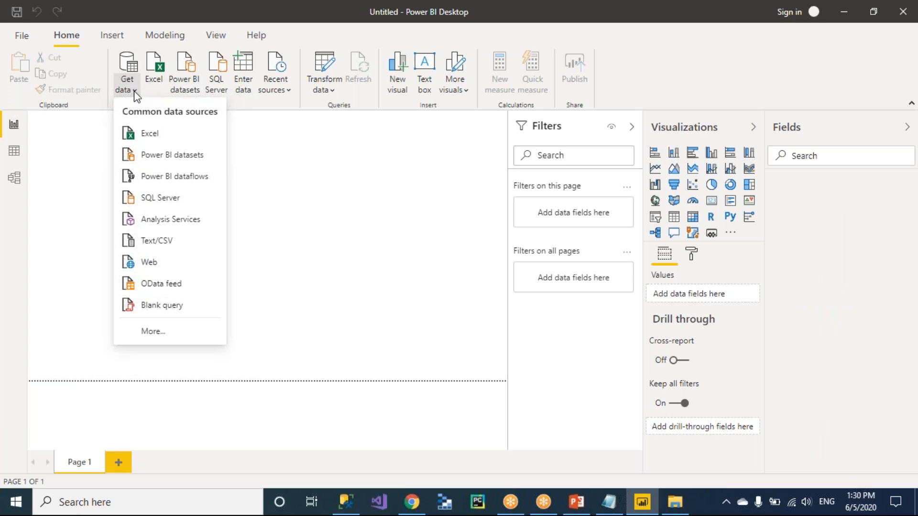
click(178, 138)
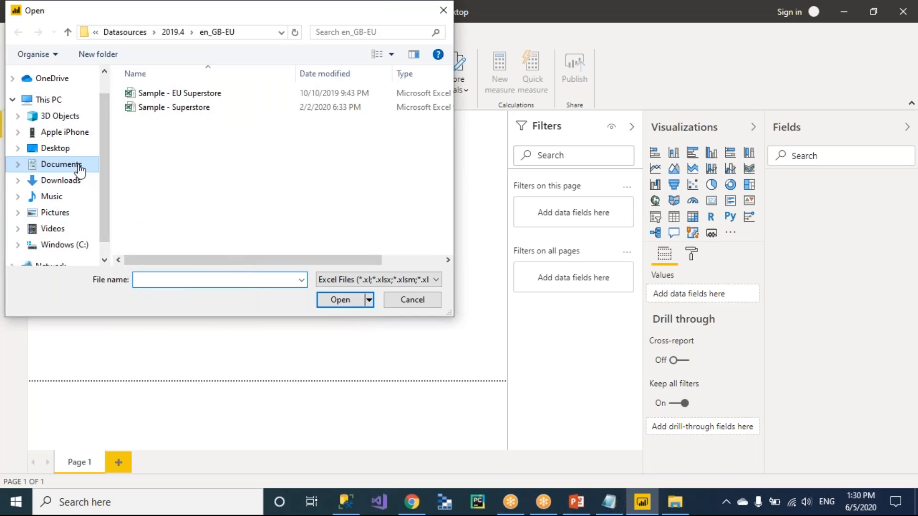
click(215, 95)
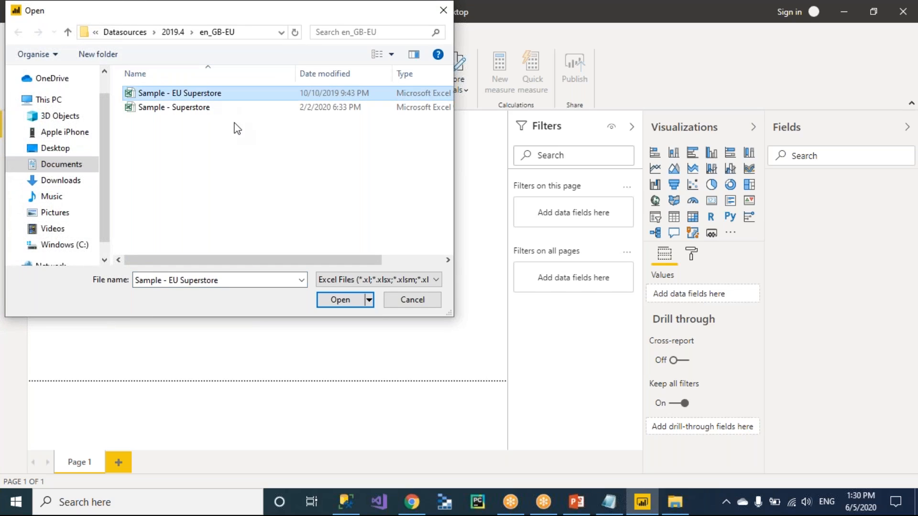
click(337, 297)
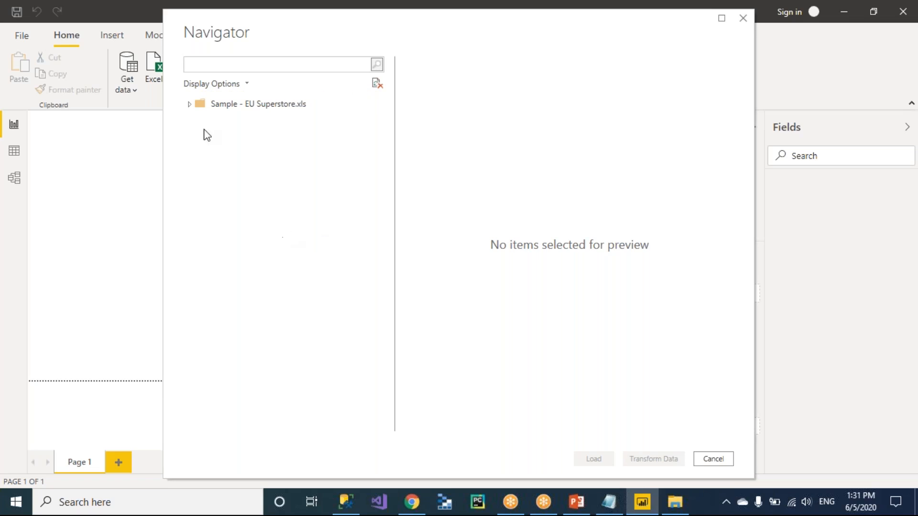
Expand Sample - EU Superstore.xls in the Navigator and refresh its list of tables
click(190, 109)
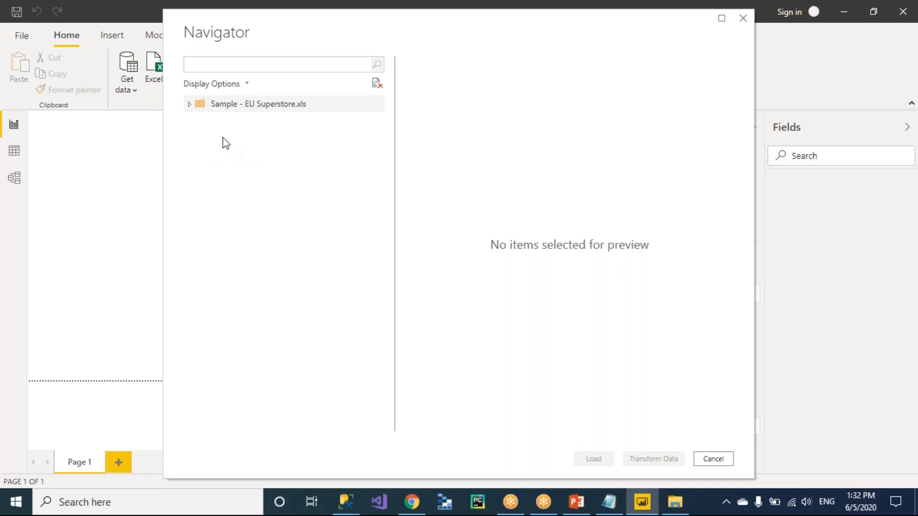
click(191, 109)
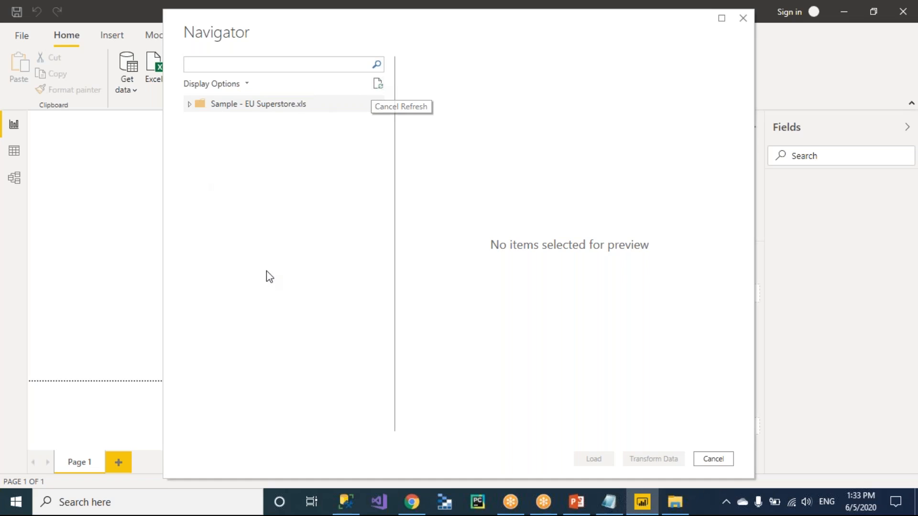
click(378, 84)
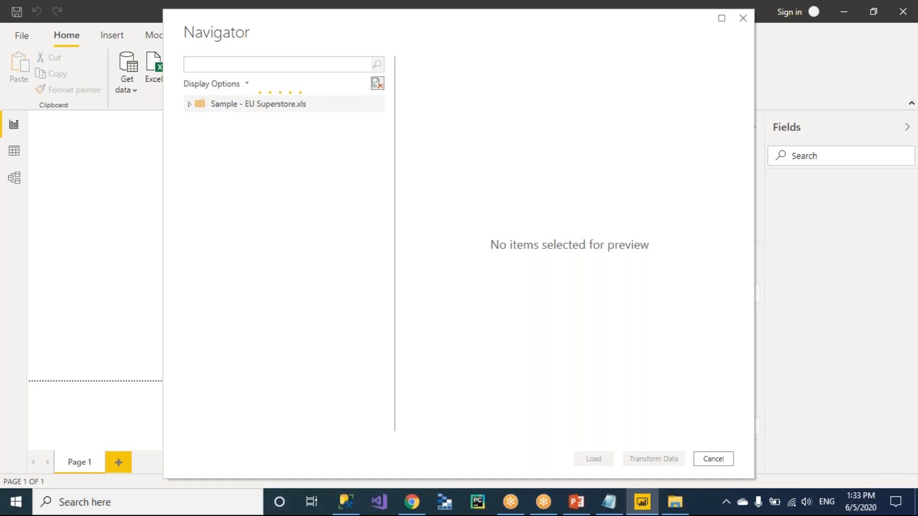
Launch the Windows Services console by running services.msc
key(super+r)
text(servi)
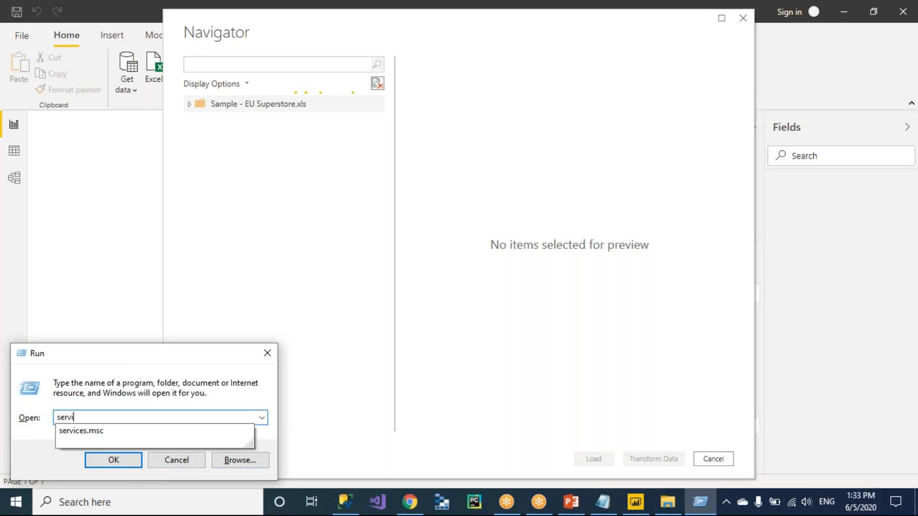
key(Down)
key(Return)
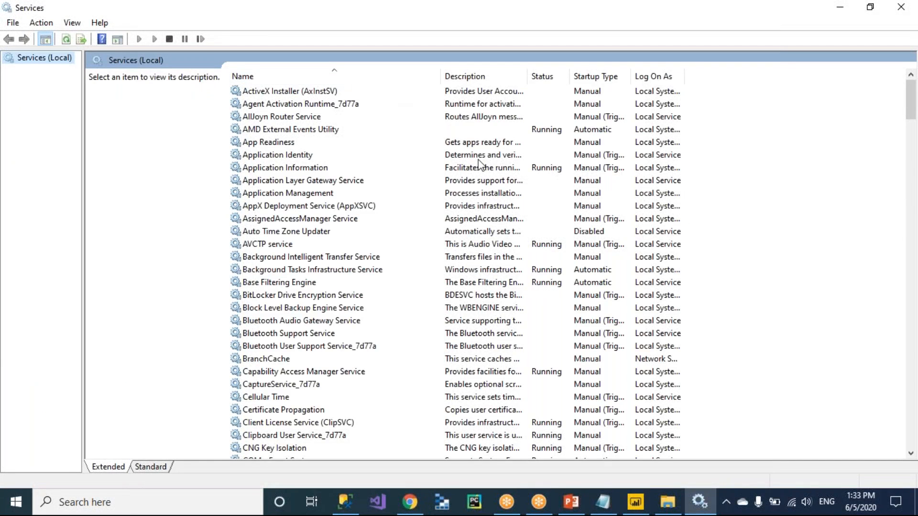
Sort the Windows services by status with the running ones first and look through the list
click(542, 78)
click(543, 78)
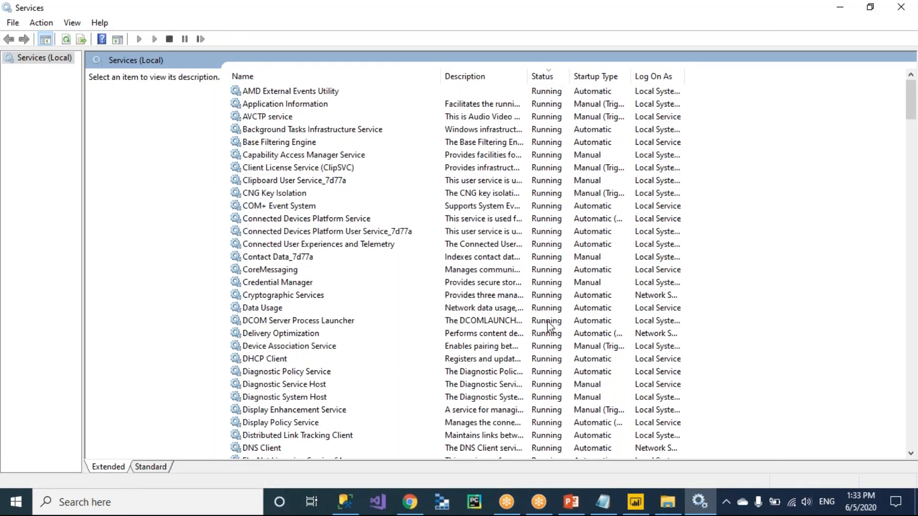
scroll(549, 327, down, 20)
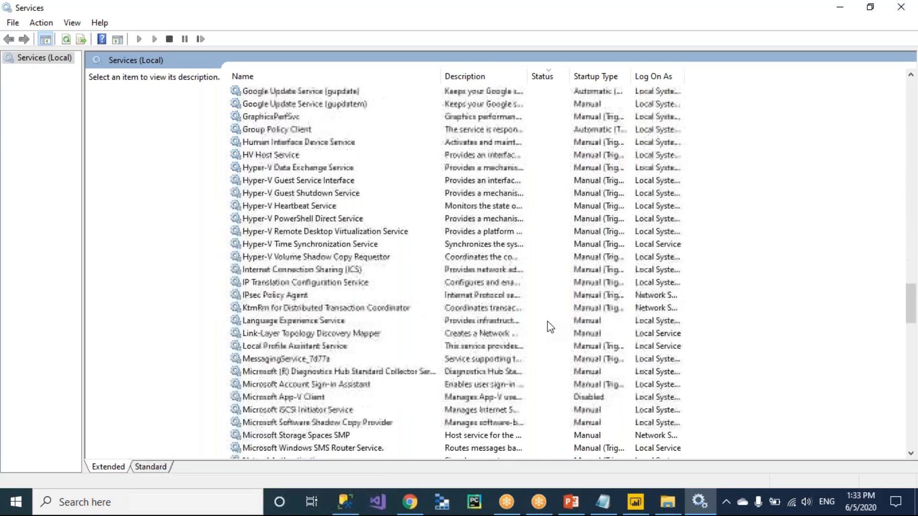
scroll(547, 322, up, 20)
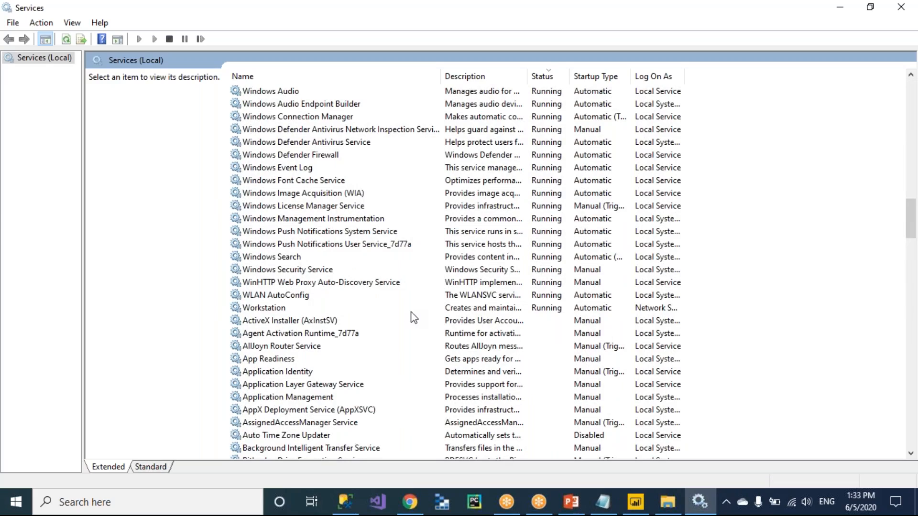
scroll(412, 316, up, 2)
scroll(412, 316, up, 4)
scroll(359, 250, up, 7)
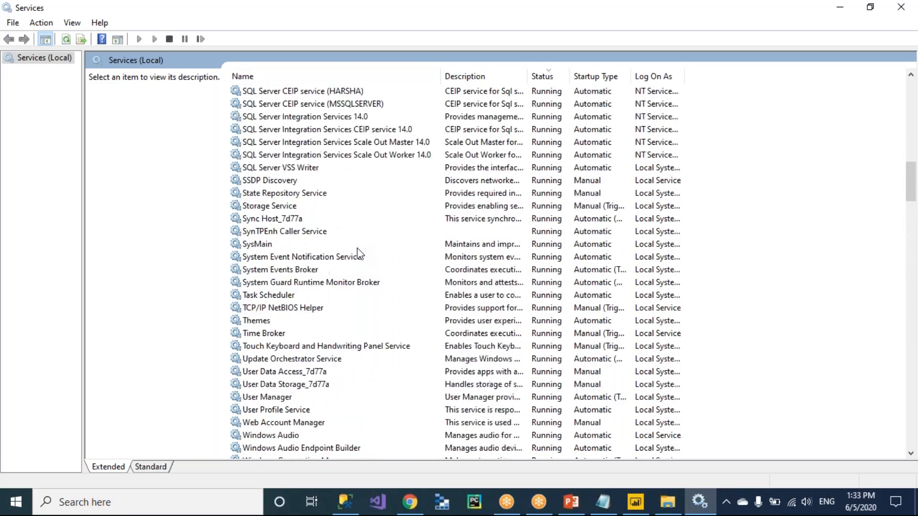
scroll(358, 250, up, 12)
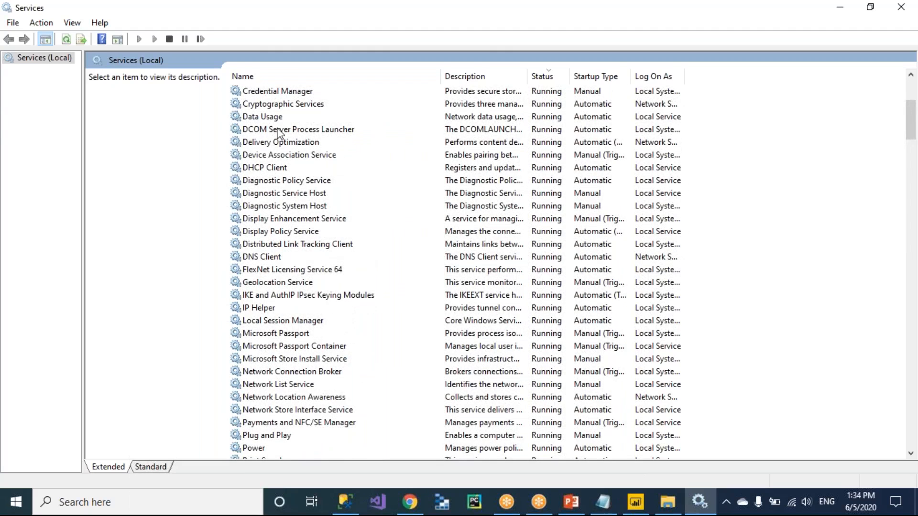
scroll(279, 119, up, 5)
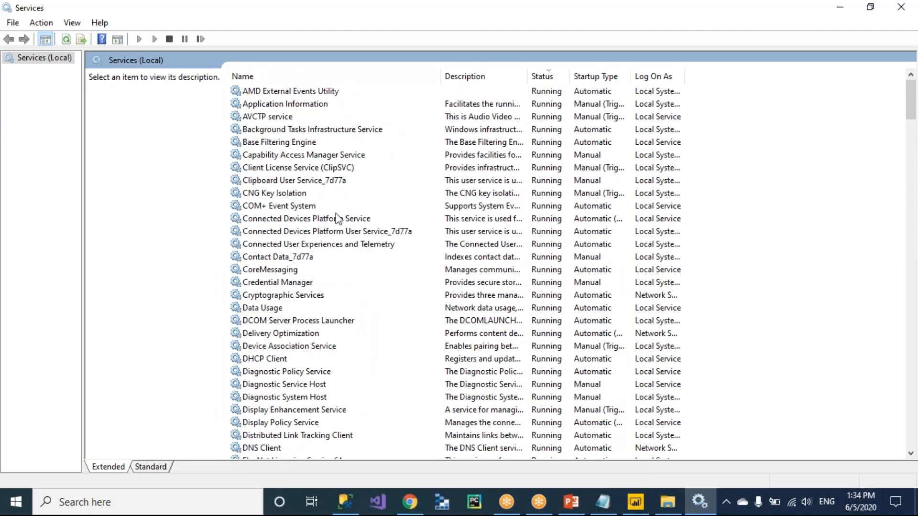
Switch back to Power BI Desktop, select only the Orders table in the Navigator and load it into the report
key(alt+Tab)
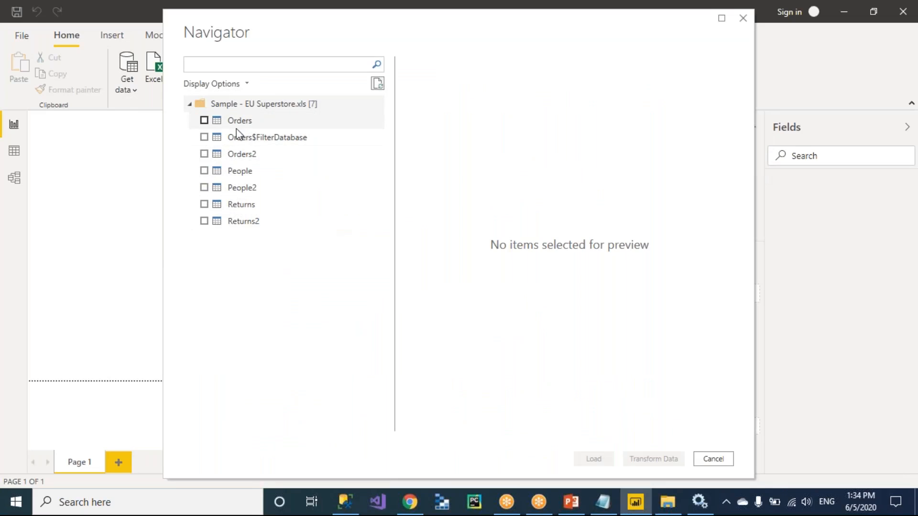
click(204, 121)
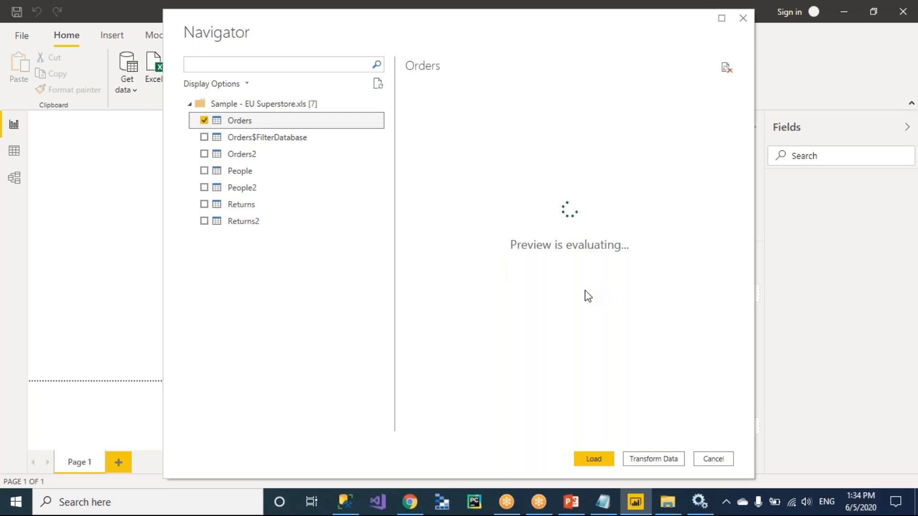
click(600, 461)
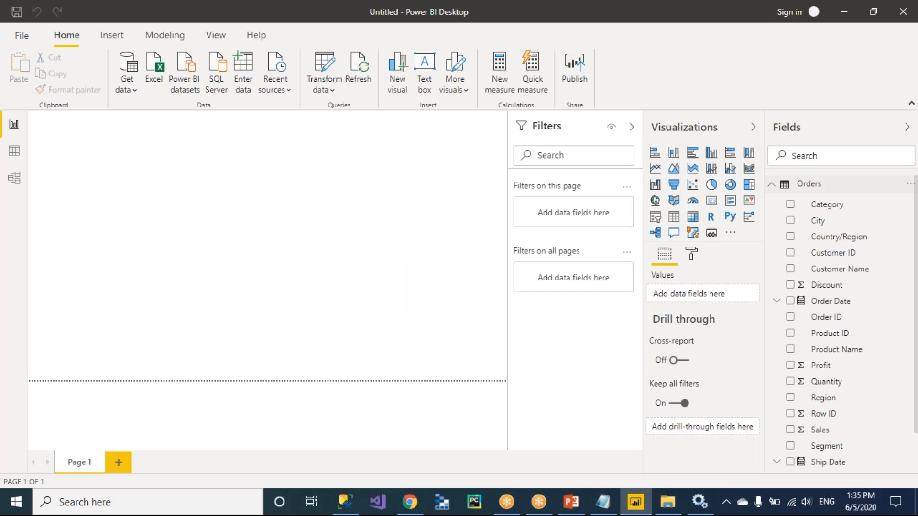
Look over the field list of the loaded Orders table
scroll(823, 364, down, 1)
scroll(841, 364, up, 1)
scroll(841, 365, down, 1)
scroll(841, 365, up, 1)
scroll(842, 364, down, 1)
scroll(841, 364, up, 1)
Switch to the Notepad notes, highlight the PBI Desktop Section list, and review the notes on tables, data types and data connections
key(alt+Tab)
key(alt+Tab)
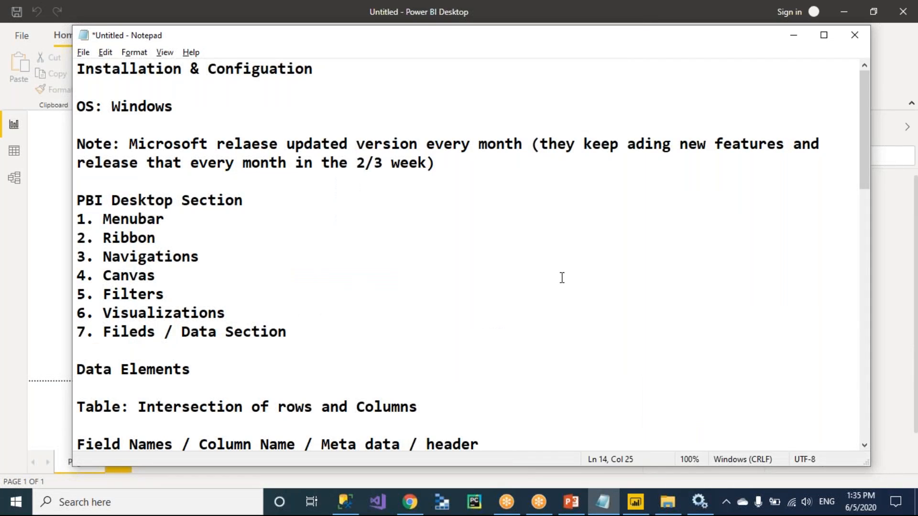
drag(320, 71, 121, 70)
drag(337, 326, 78, 196)
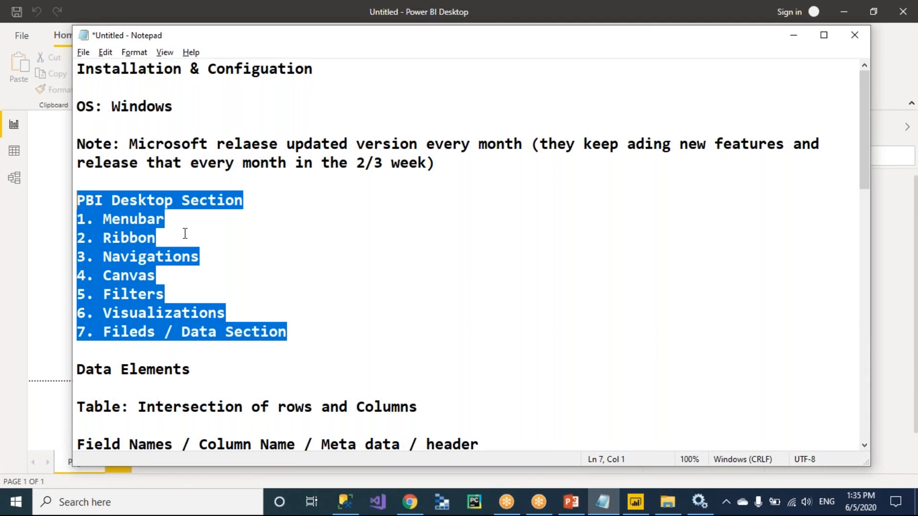
click(387, 350)
scroll(388, 350, down, 10)
scroll(388, 350, up, 4)
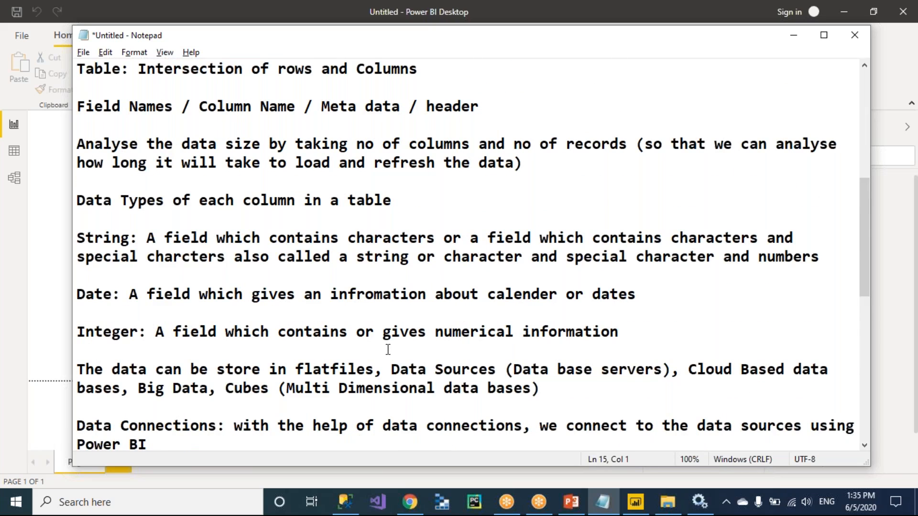
Switch to Power BI Desktop and back to the Notepad notes, and review the Navigator definition
key(alt+Tab)
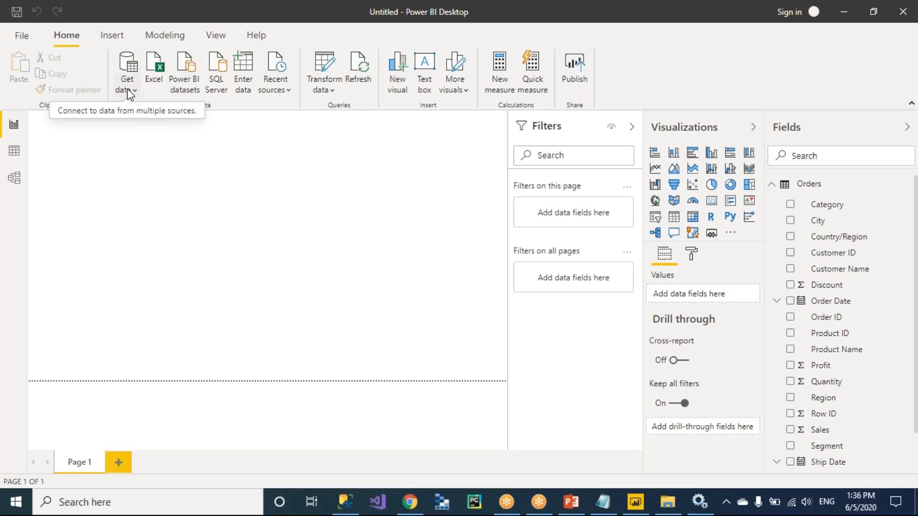
key(alt+Tab)
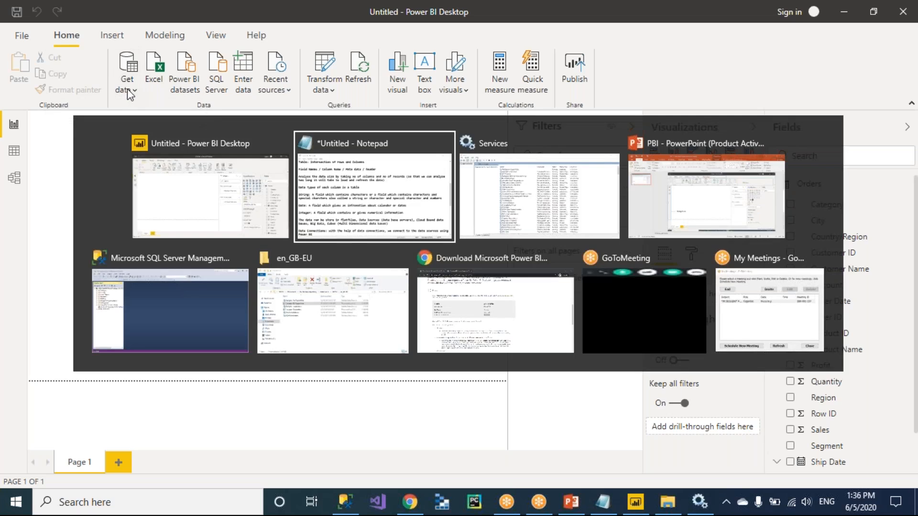
scroll(281, 258, down, 7)
scroll(280, 258, up, 5)
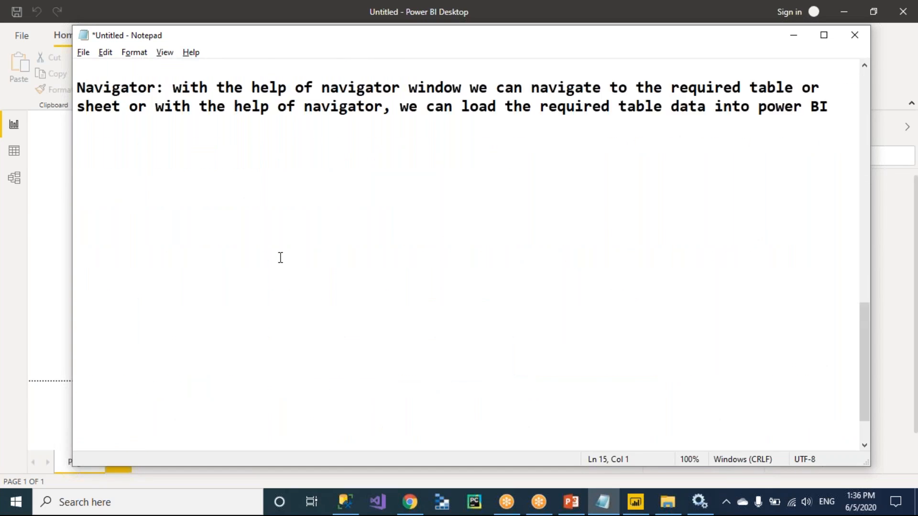
Switch to the PBI presentation in PowerPoint and view the annotated Power BI Desktop screenshot
key(alt+Tab)
key(Tab)
key(Tab)
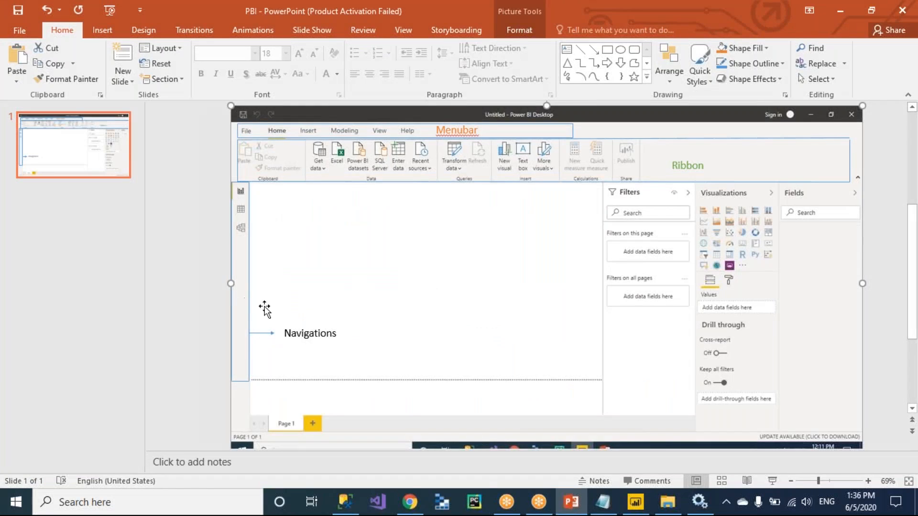
Switch back to Power BI Desktop, view the full list of Get Data connectors and close it without connecting
key(alt+Tab)
key(Tab)
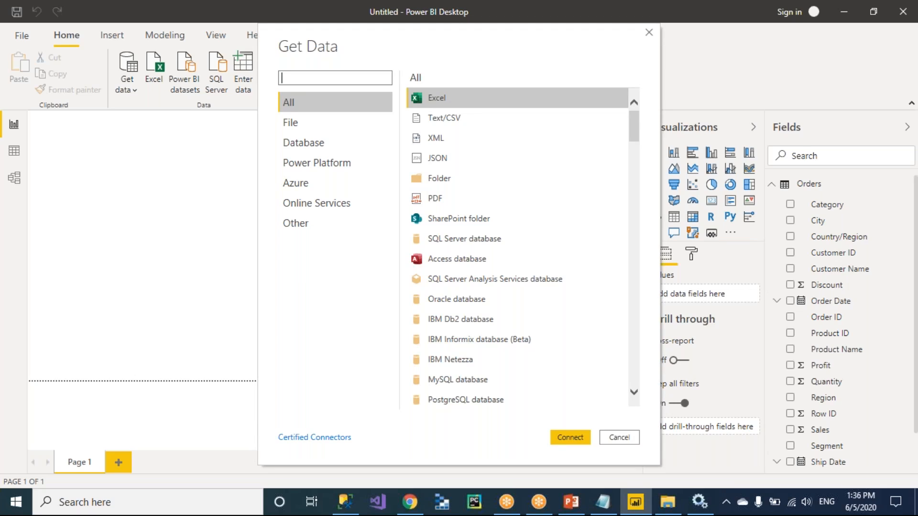
click(619, 437)
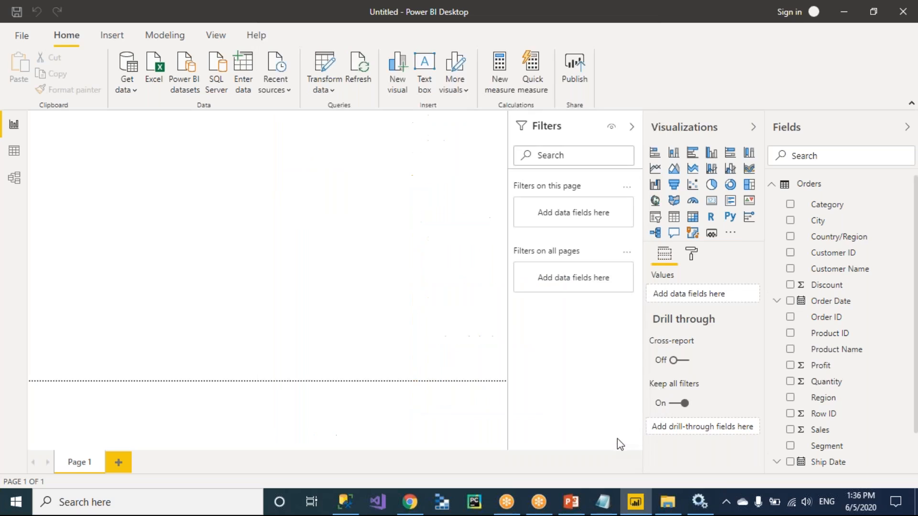